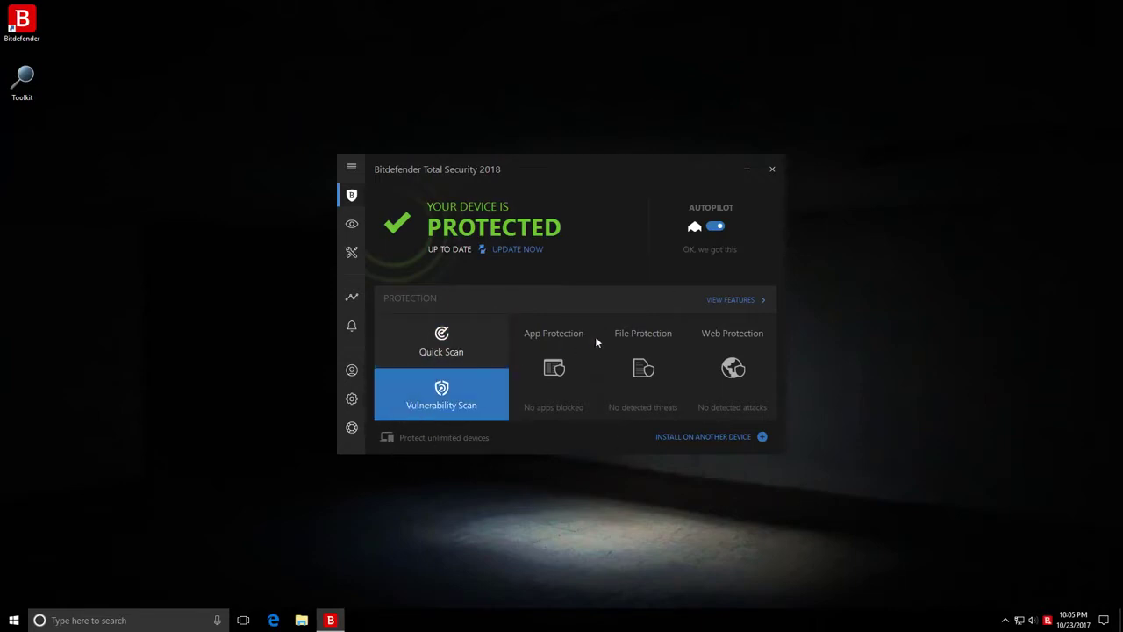
# Step: Review the Advanced Threat Defense whitelist and the Safe Files protected folders among Bitdefender's protection features
pyautogui.click(711, 301)
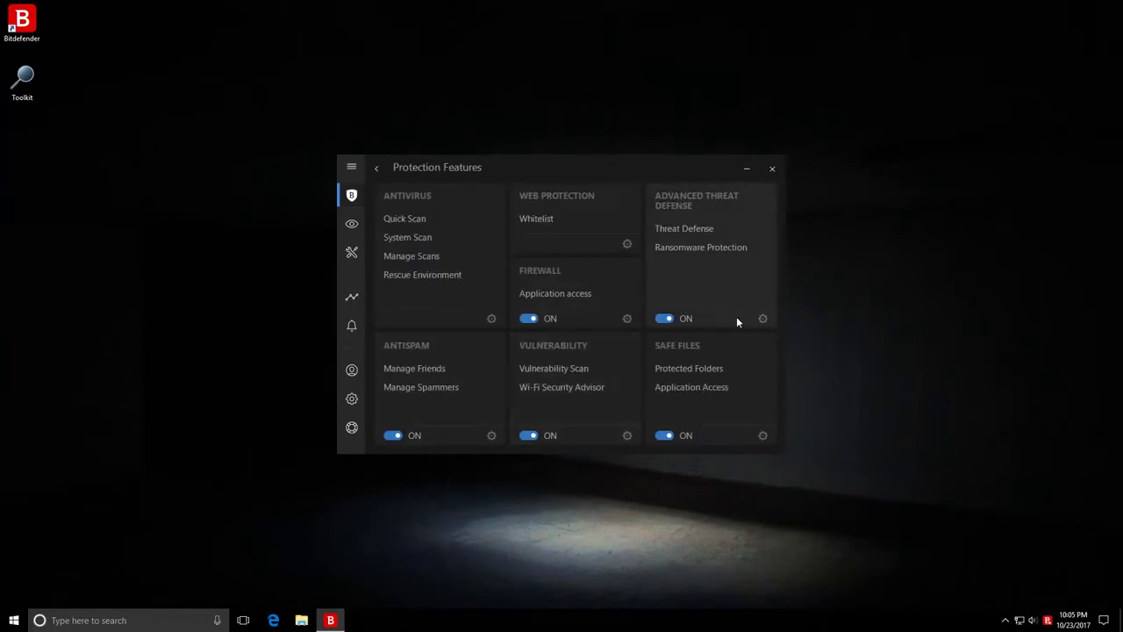
pyautogui.click(762, 319)
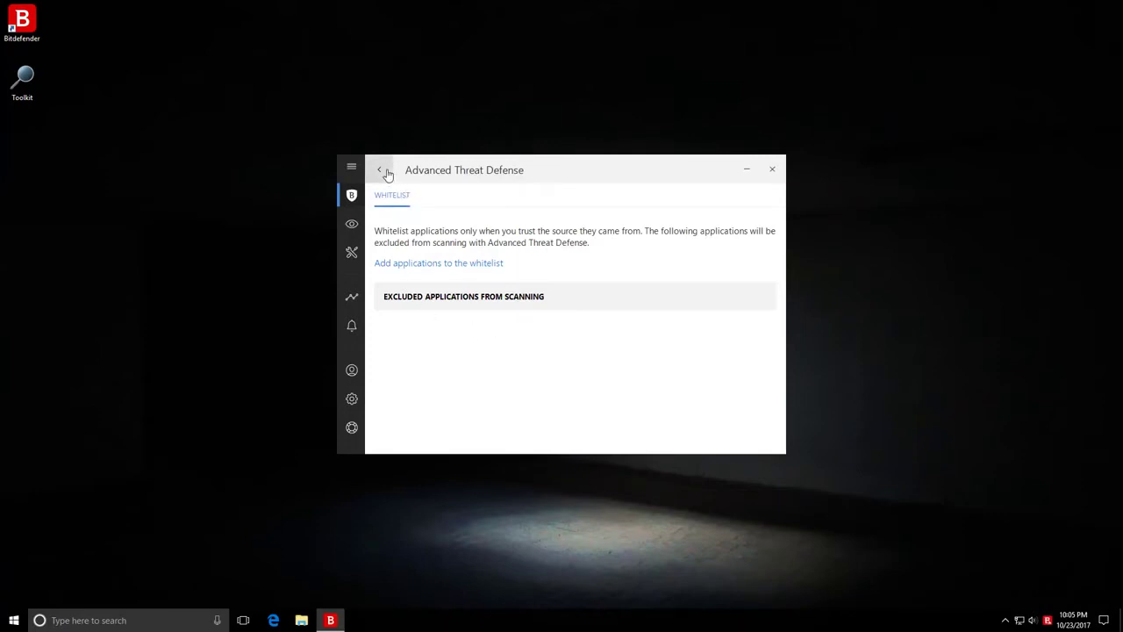
pyautogui.click(379, 170)
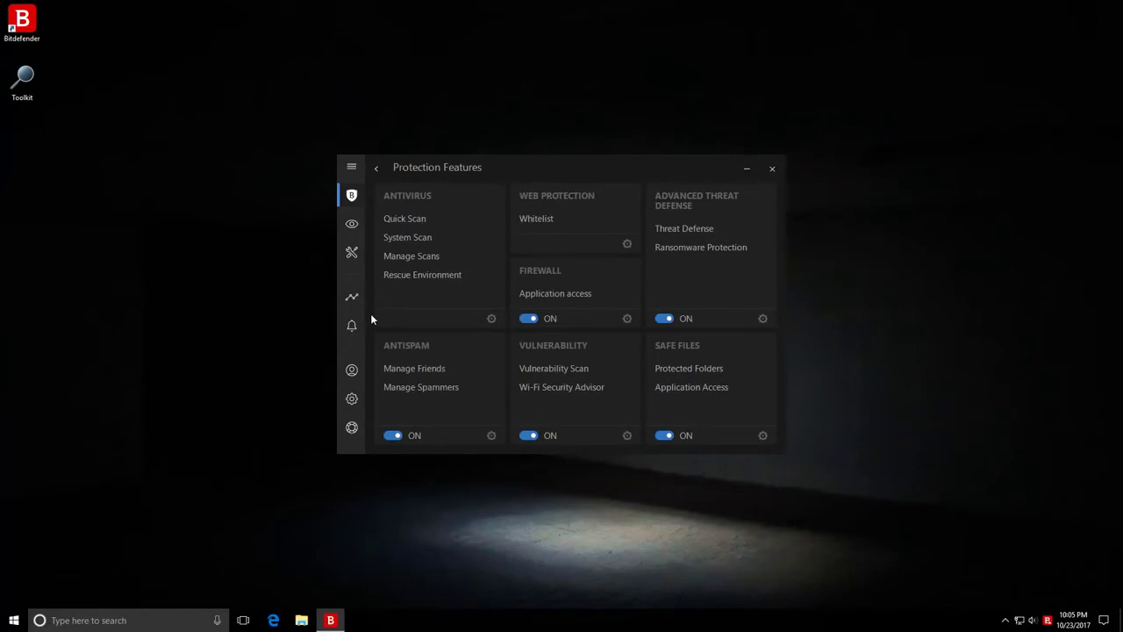
pyautogui.click(680, 370)
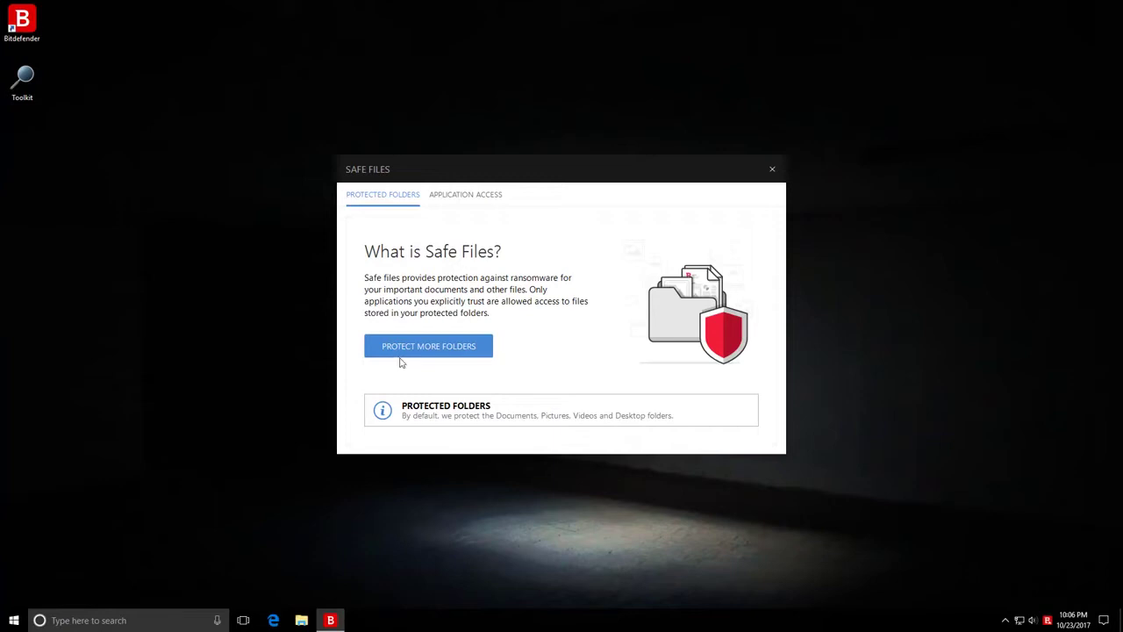
pyautogui.click(772, 169)
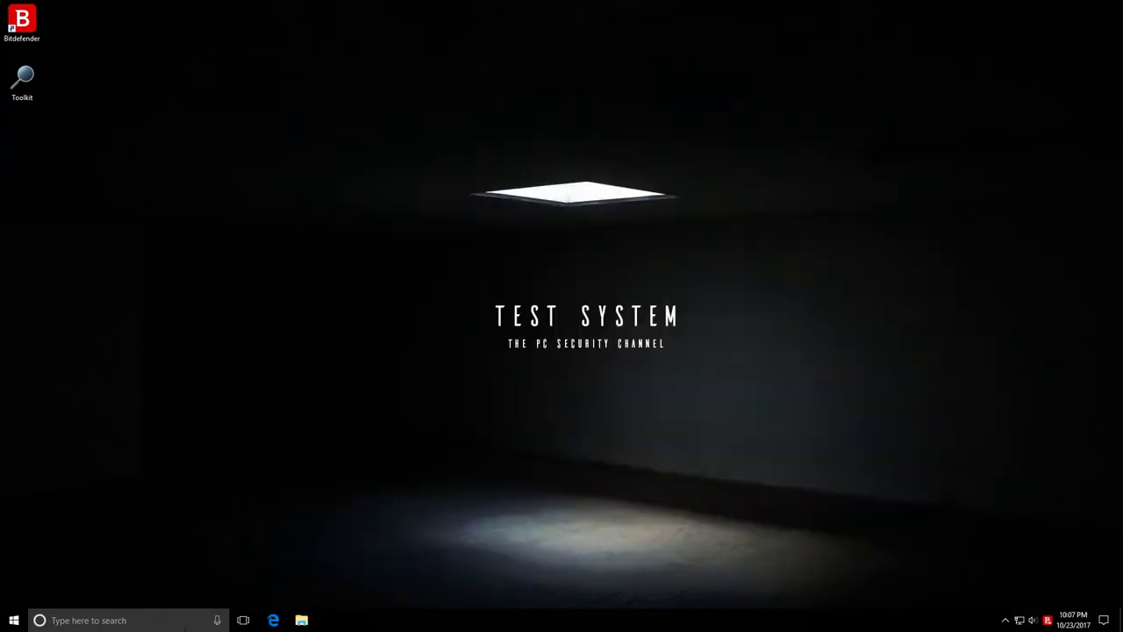
# Step: Switch to Microsoft Edge, keep one new tab, and load the sipla.pw/sipla.exe link copied from Sig.txt
pyautogui.click(272, 619)
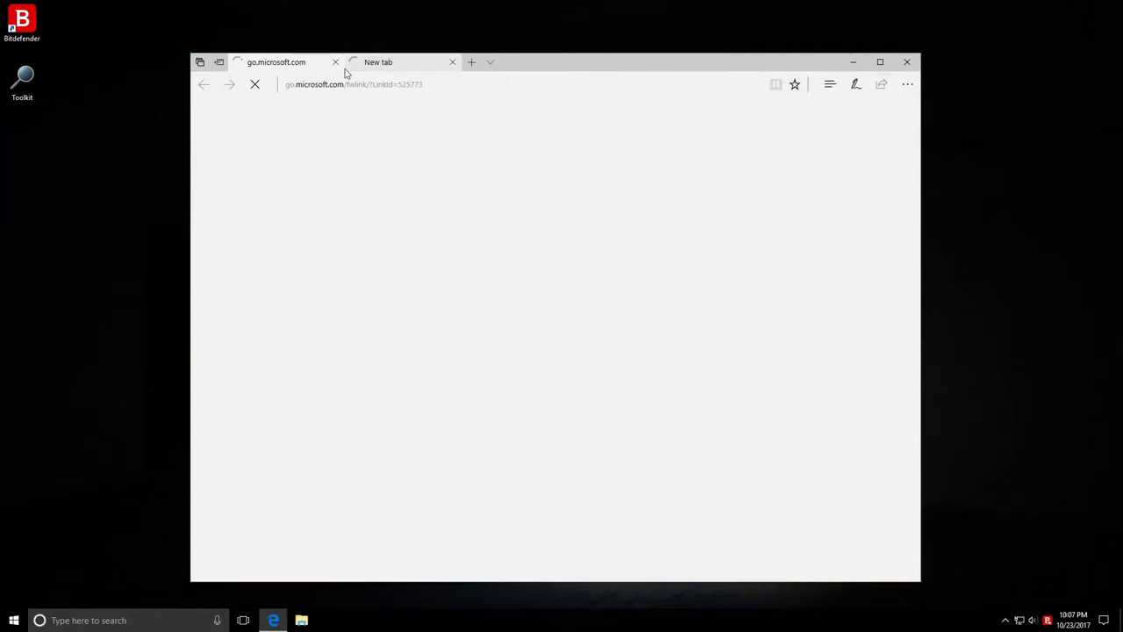
pyautogui.click(335, 62)
pyautogui.hotkey('alt', 'Tab')
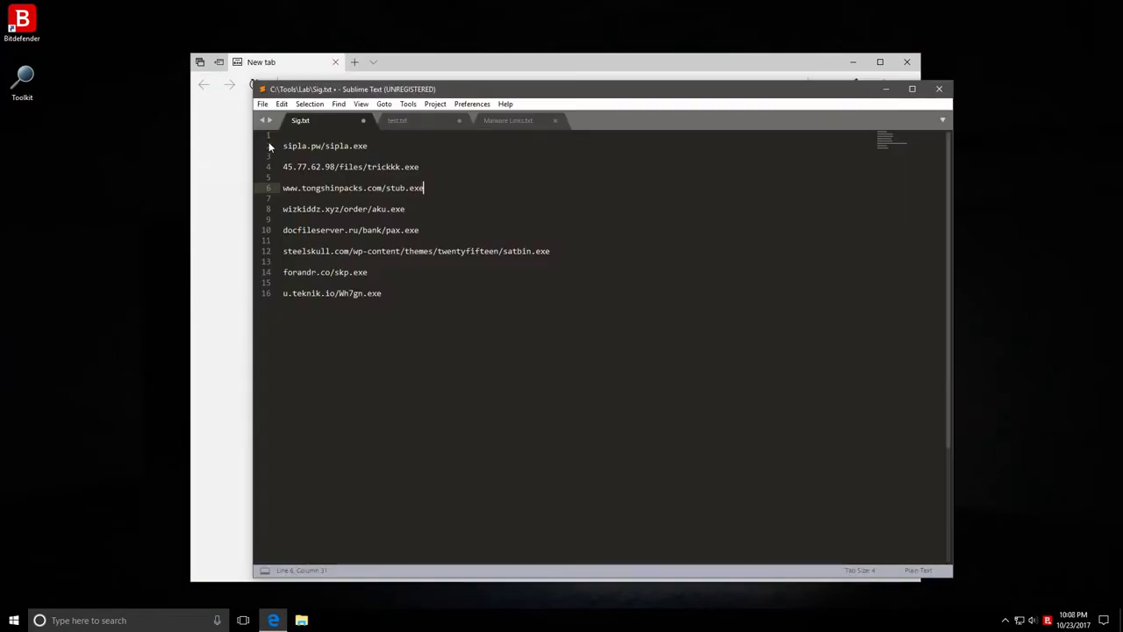
pyautogui.click(268, 143)
pyautogui.hotkey('ctrl', 'c')
pyautogui.click(204, 137)
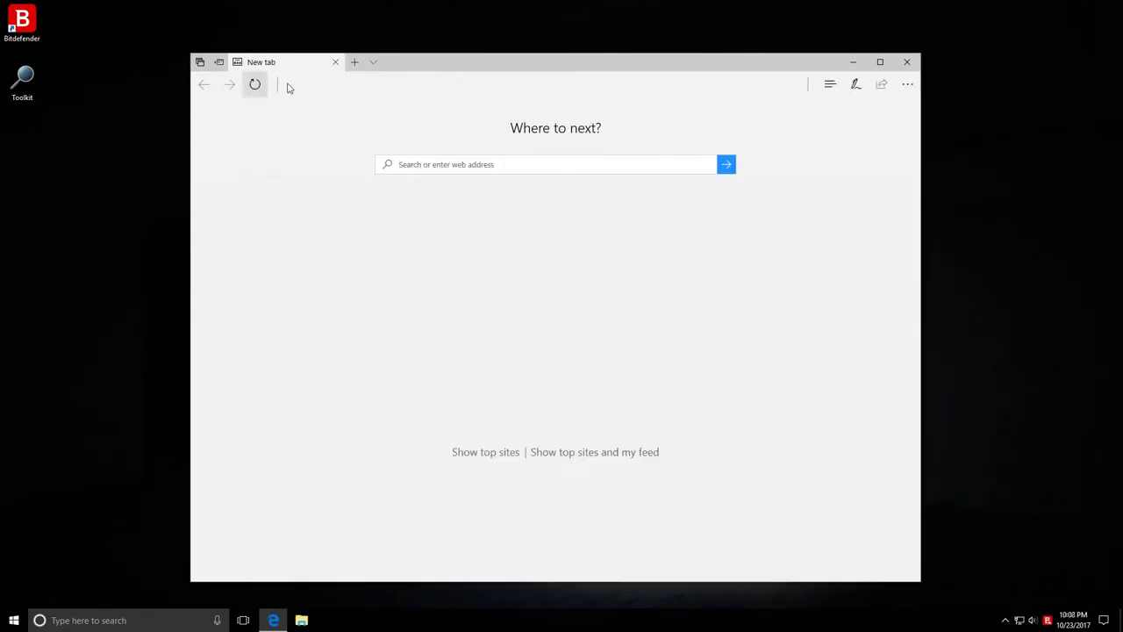
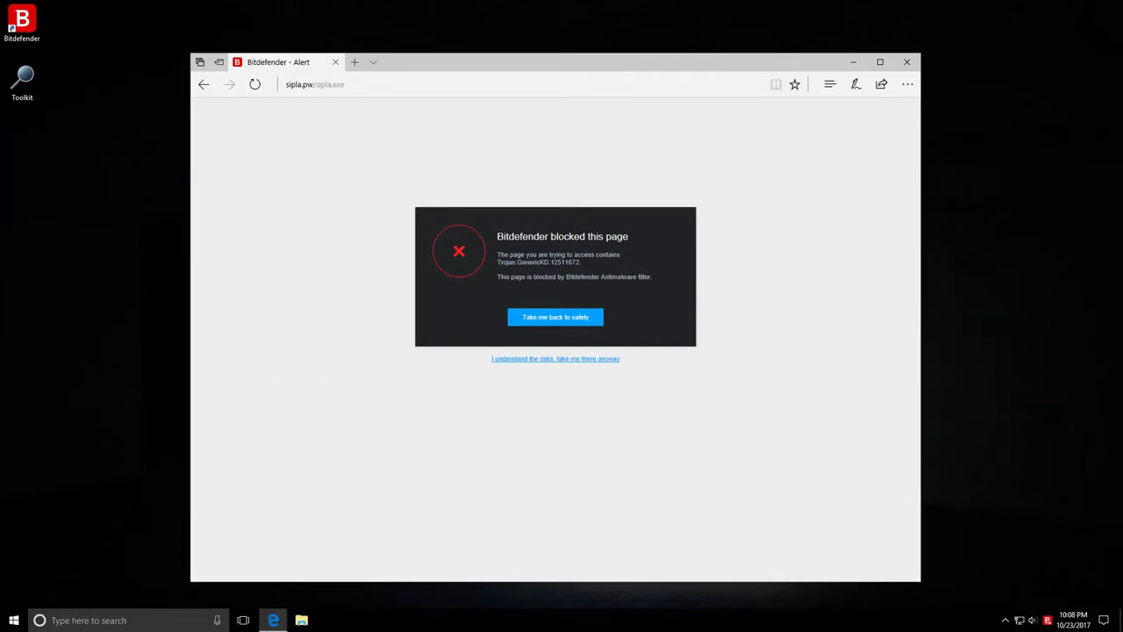
# Step: Copy the 45.77.62.98/files/trickkk.exe link from Sig.txt in Sublime Text and load it in Edge
pyautogui.hotkey('alt', 'Tab')
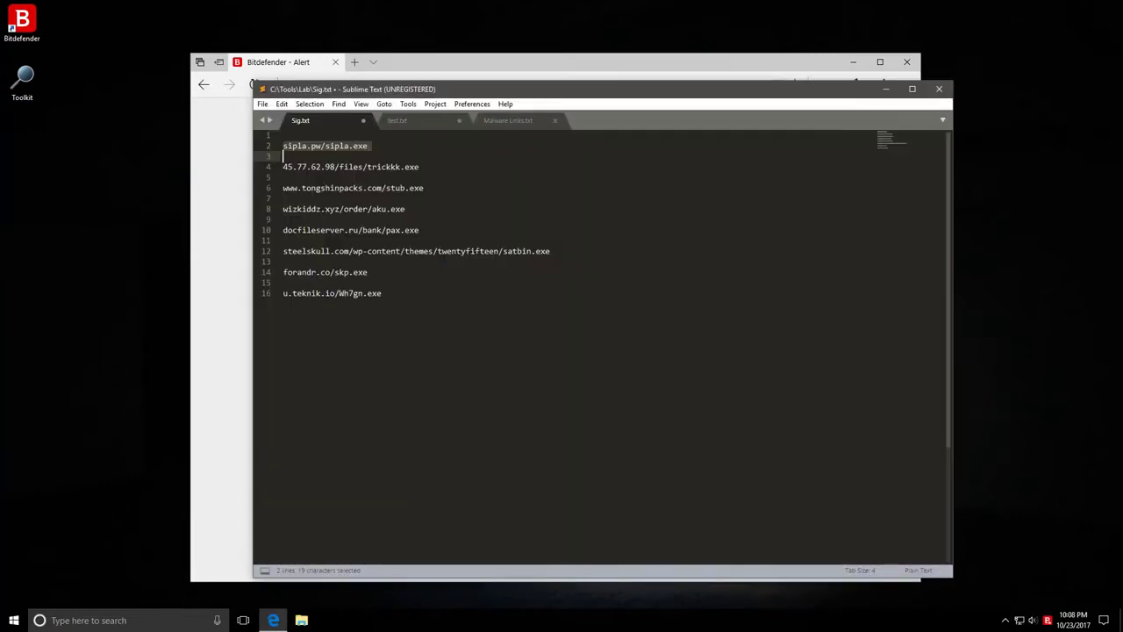
pyautogui.click(266, 167)
pyautogui.hotkey('ctrl', 'c')
pyautogui.hotkey('alt', 'Tab')
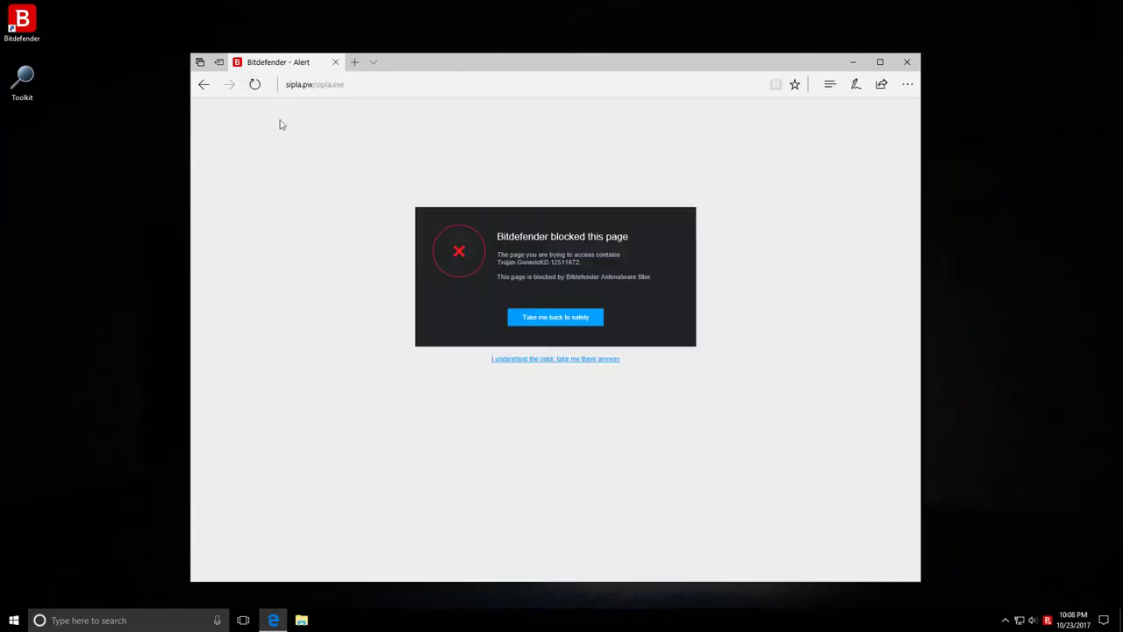
pyautogui.click(333, 83)
pyautogui.hotkey('ctrl', 'v')
pyautogui.press('Return')
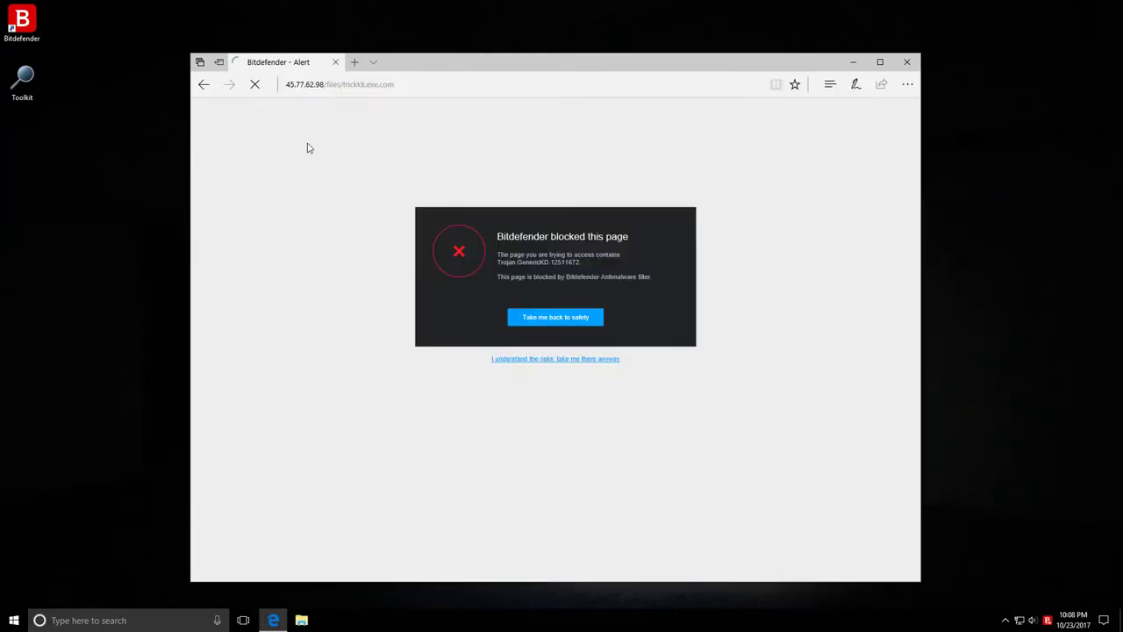
pyautogui.click(375, 85)
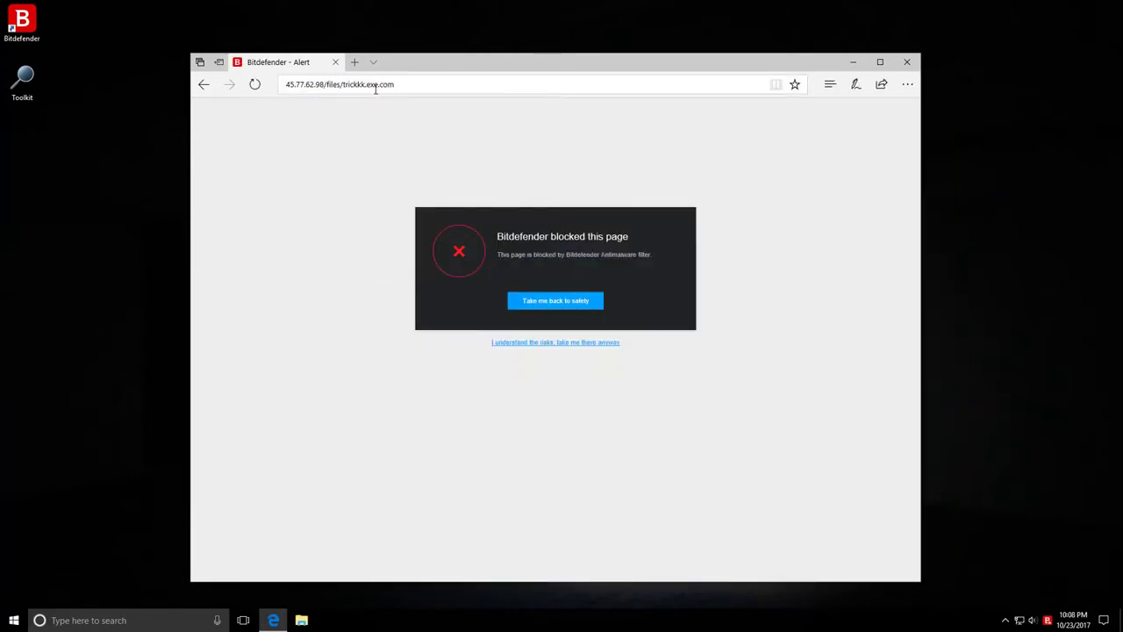
pyautogui.click(370, 140)
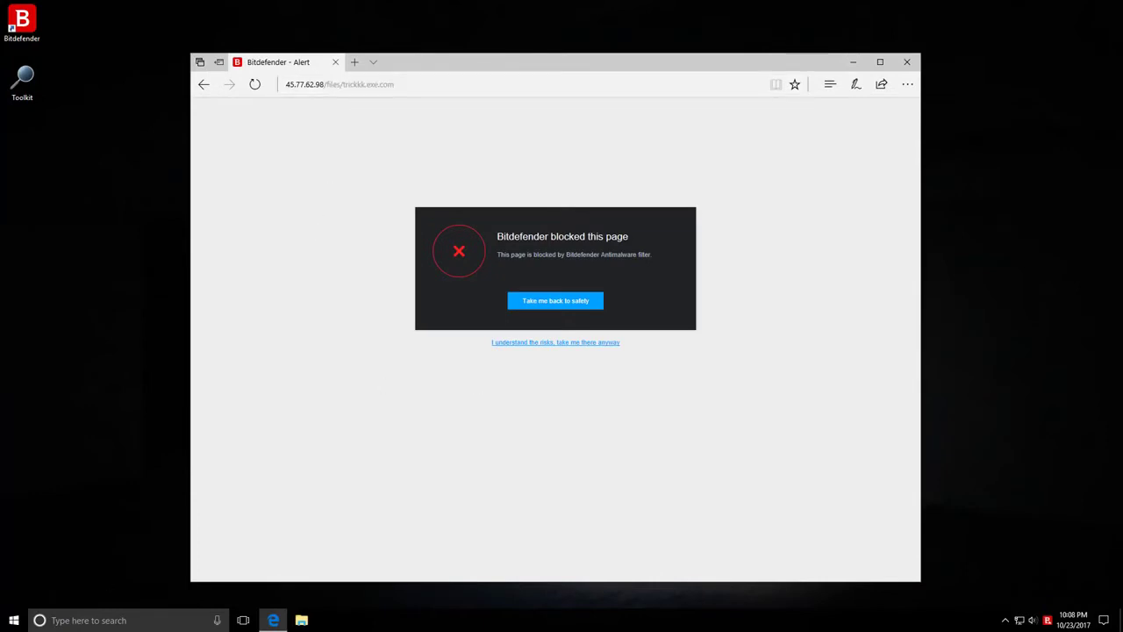
pyautogui.hotkey('alt', 'Tab')
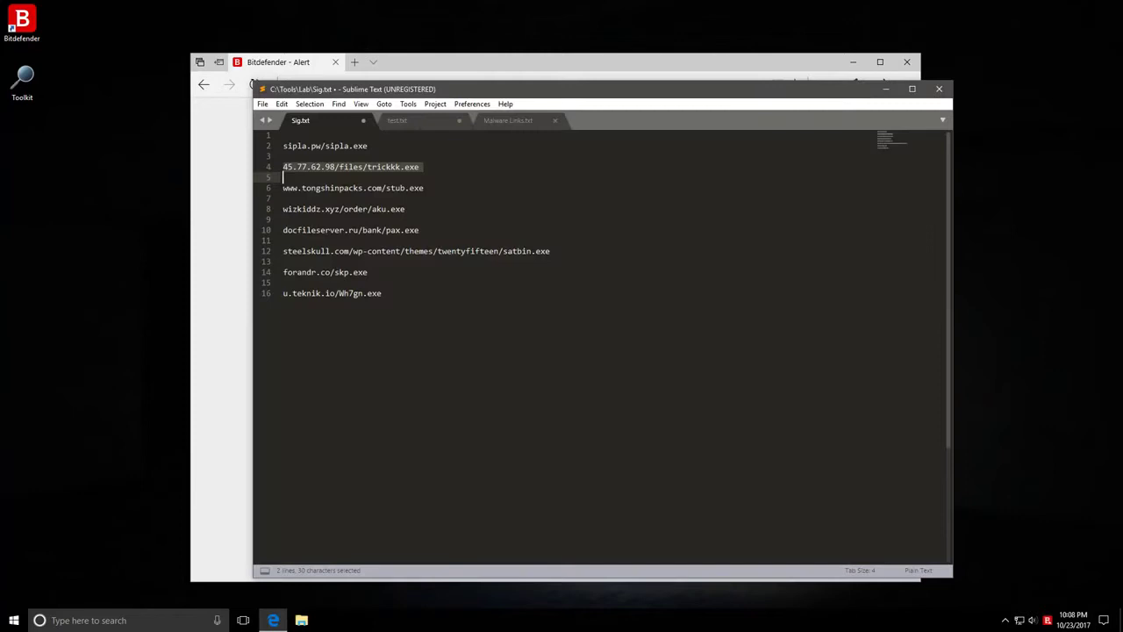
pyautogui.click(268, 189)
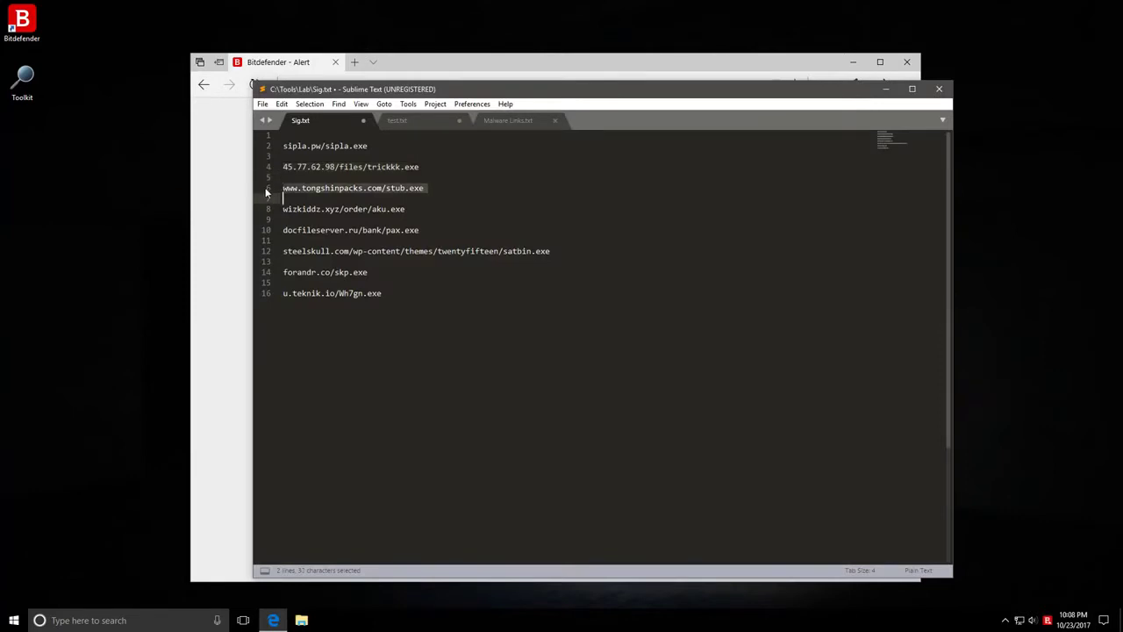
pyautogui.click(207, 206)
pyautogui.click(307, 84)
pyautogui.hotkey('ctrl', 'v')
pyautogui.press('Return')
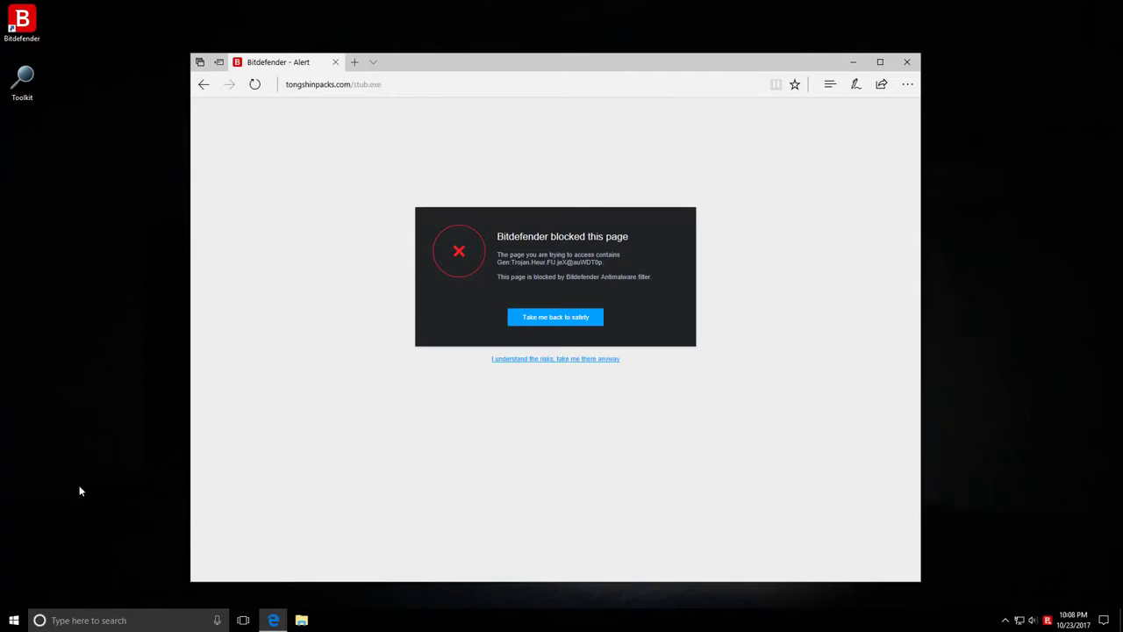
# Step: Copy the wizkiddz.xyz/order/aku.exe link from Sig.txt and load it in Edge
pyautogui.hotkey('alt', 'Tab')
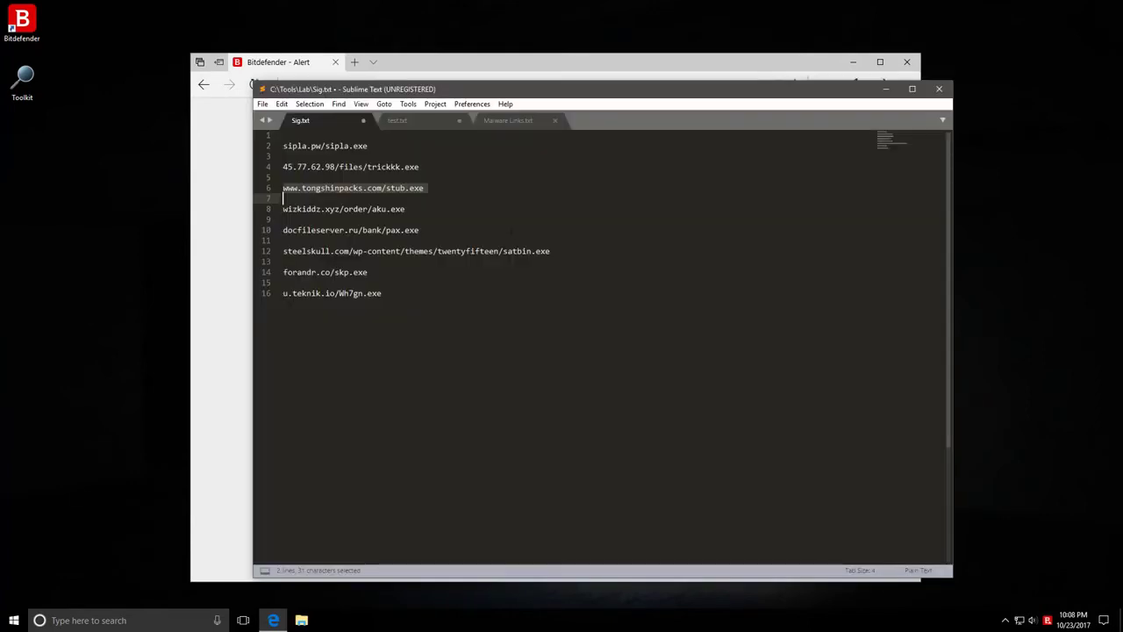
pyautogui.click(273, 211)
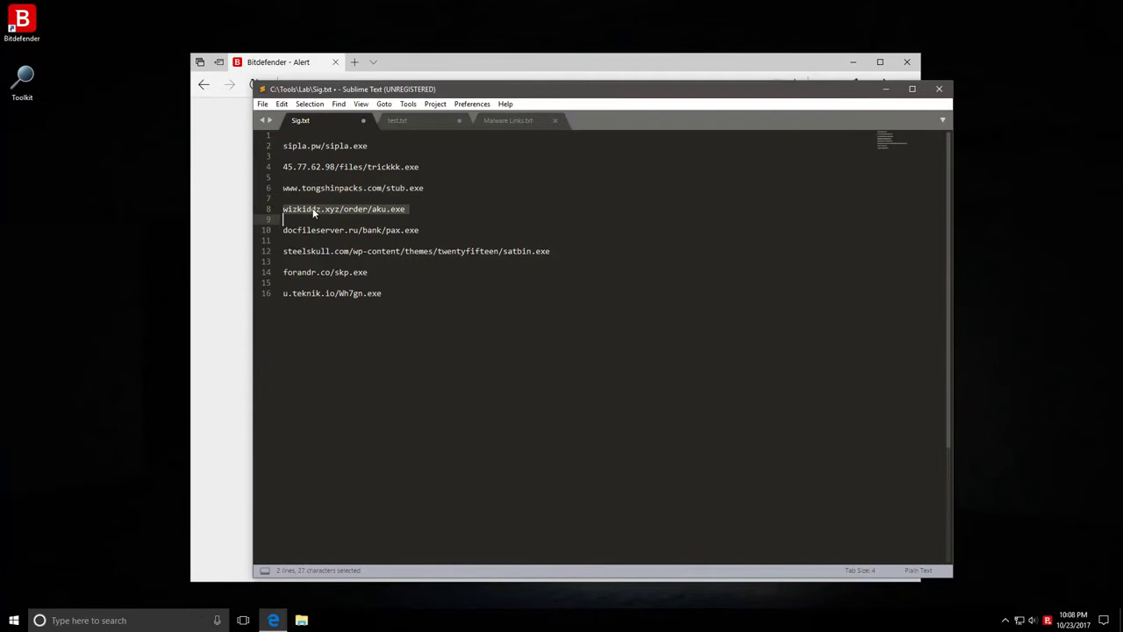
pyautogui.hotkey('ctrl', 'c')
pyautogui.hotkey('alt', 'Tab')
pyautogui.click(314, 84)
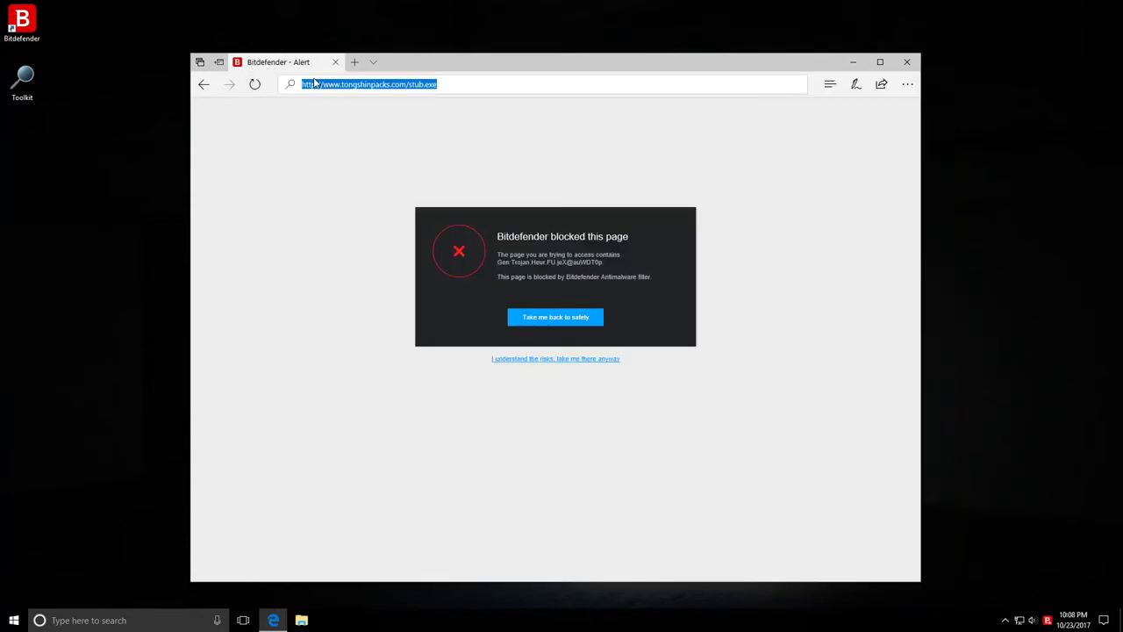
pyautogui.hotkey('ctrl', 'v')
pyautogui.press('Return')
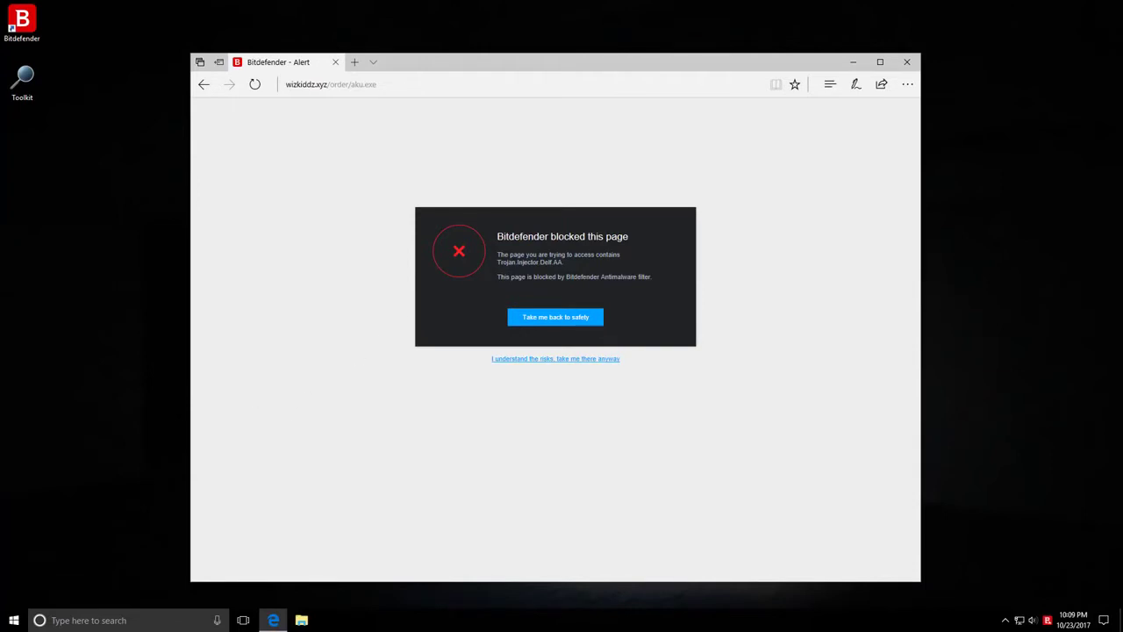
# Step: Copy the docfileserver.ru/bank/pax.exe link from Sig.txt and load it in Edge
pyautogui.hotkey('alt', 'Tab')
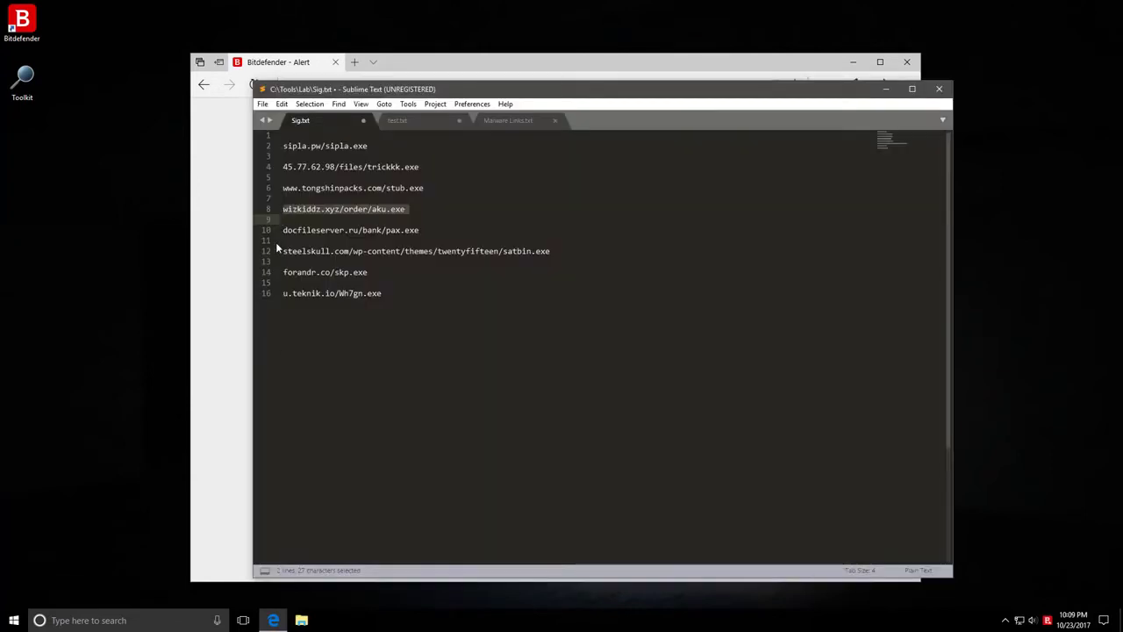
pyautogui.click(266, 231)
pyautogui.hotkey('ctrl', 'c')
pyautogui.click(213, 251)
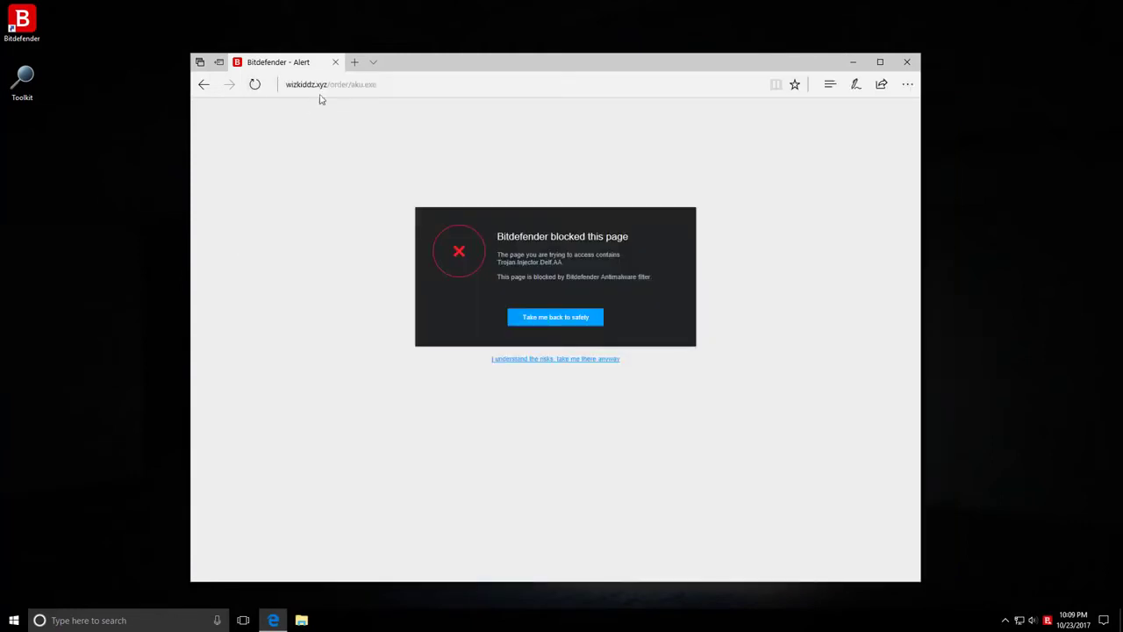
pyautogui.click(325, 84)
pyautogui.hotkey('ctrl', 'v')
pyautogui.press('Return')
# Step: Copy the steelskull.com/wp-content/themes/twentyfifteen/satbin.exe link from Sig.txt and load it in Edge
pyautogui.hotkey('alt', 'Tab')
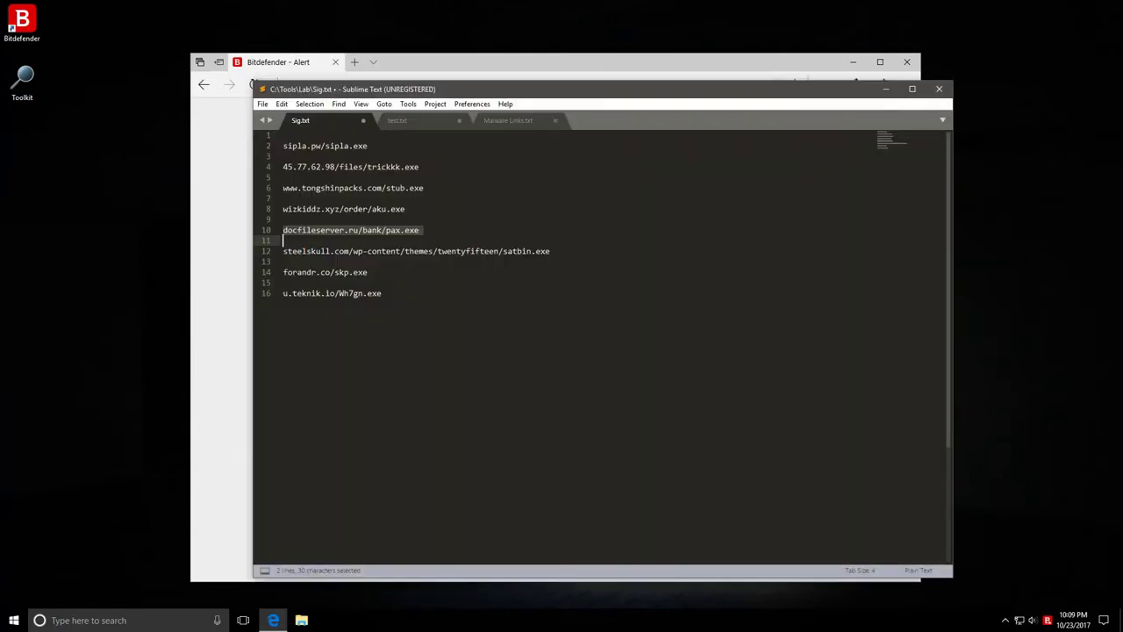
pyautogui.click(268, 255)
pyautogui.hotkey('alt', 'Tab')
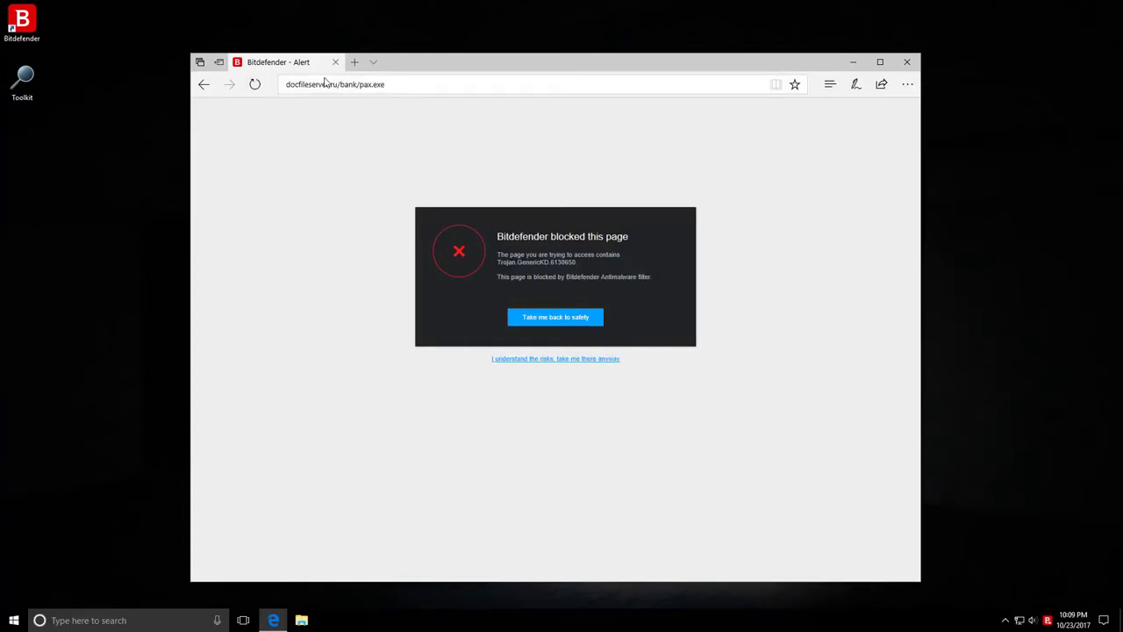
pyautogui.click(324, 82)
pyautogui.hotkey('ctrl', 'v')
pyautogui.press('Return')
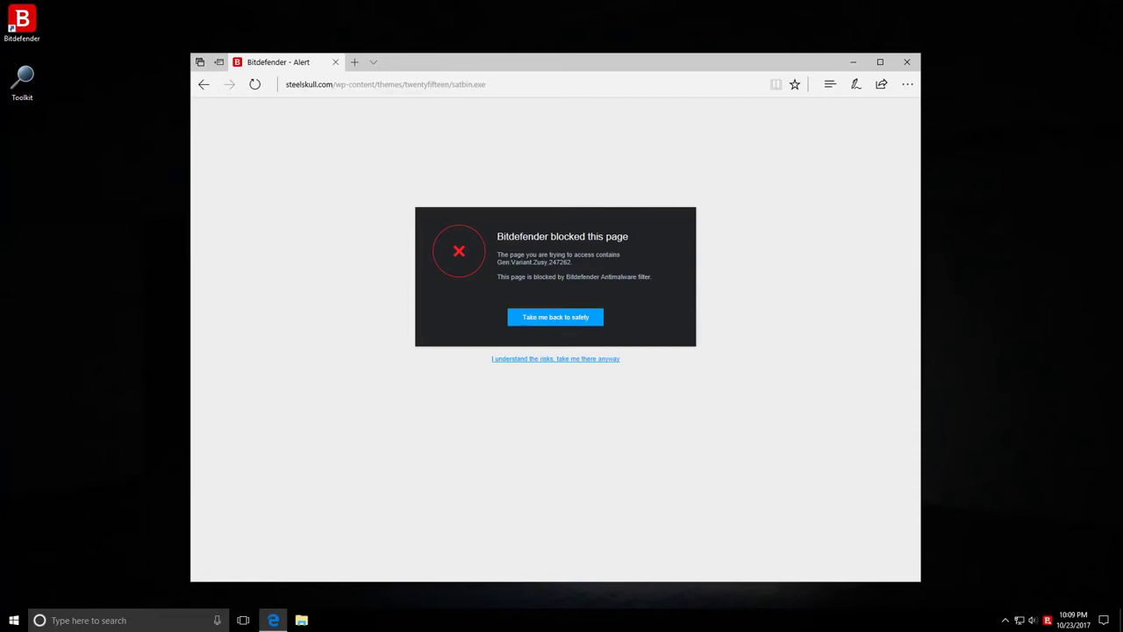
# Step: Load the forandr.co/skp.exe link from Sig.txt in Edge
pyautogui.click(335, 84)
pyautogui.hotkey('ctrl', 'v')
pyautogui.press('Return')
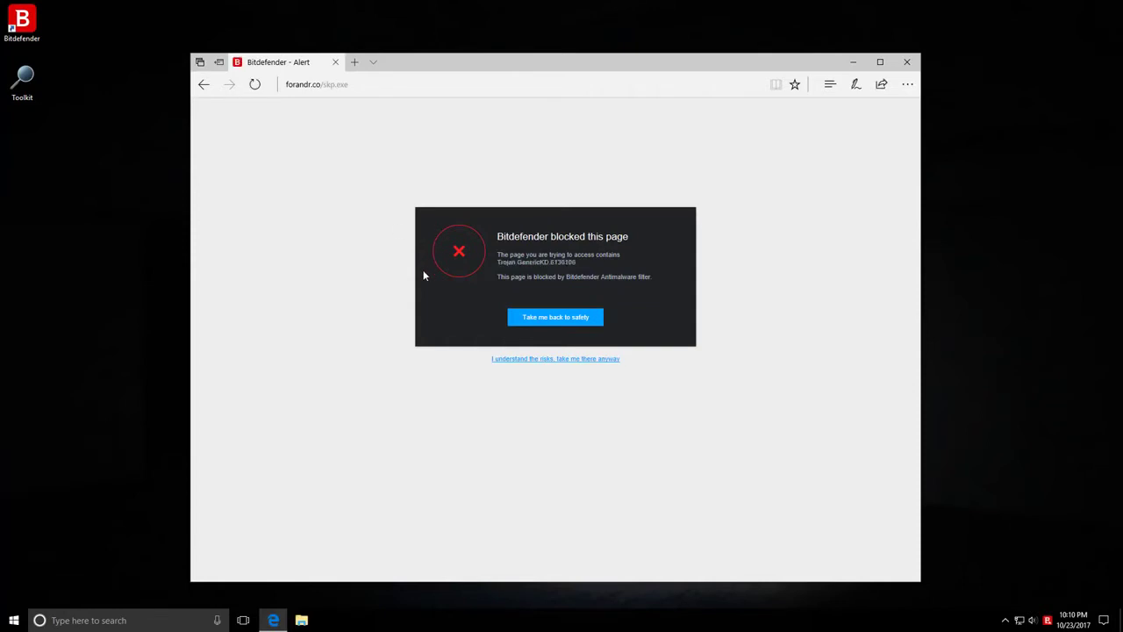
# Step: Load the u.teknik.io/Wh7gn.exe link copied from Sig.txt in Edge, and close the browser
pyautogui.hotkey('alt', 'Tab')
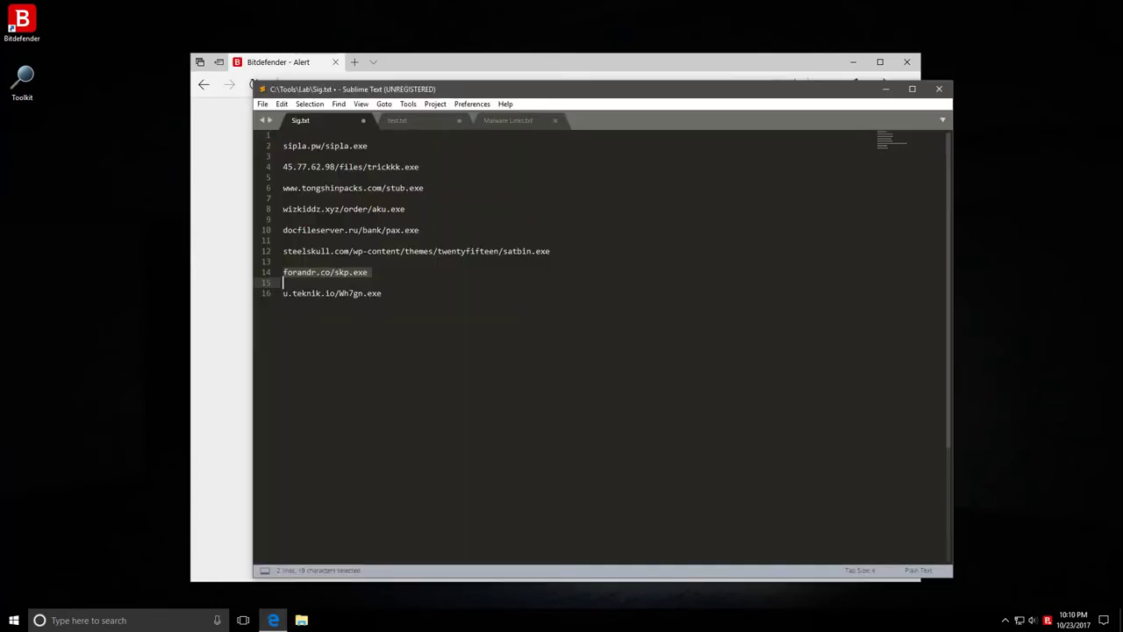
pyautogui.tripleClick(332, 293)
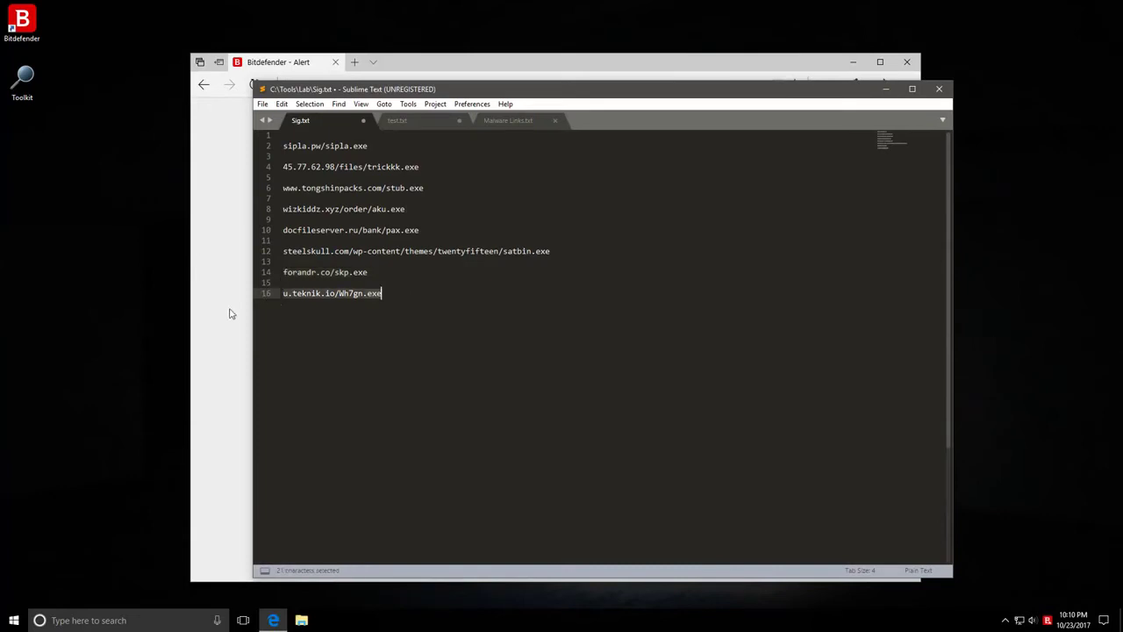
pyautogui.click(250, 233)
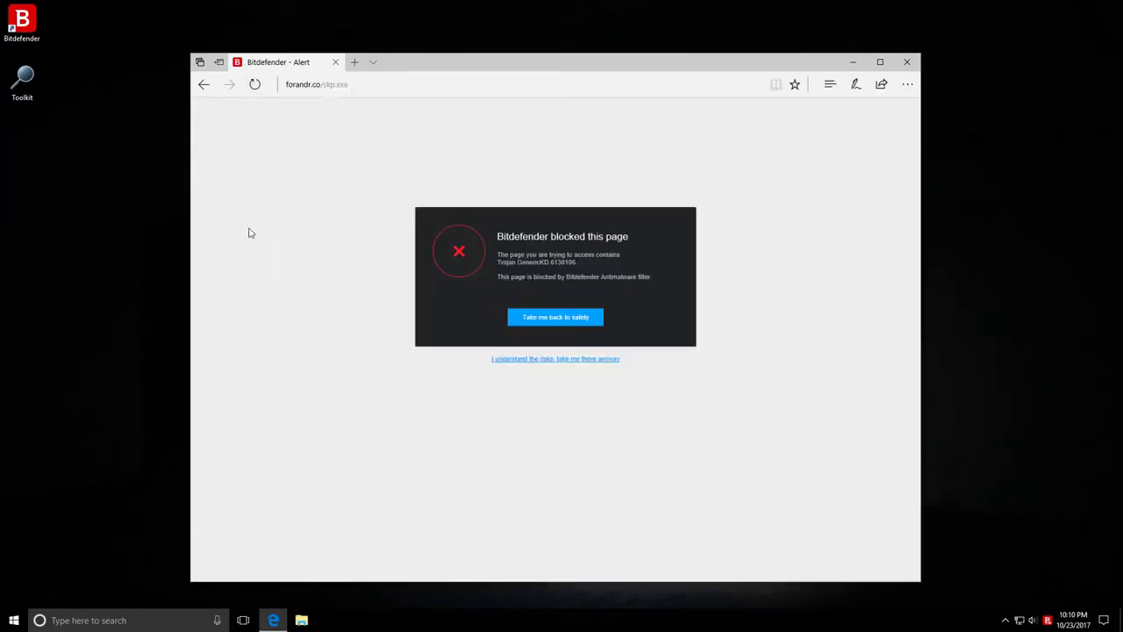
pyautogui.click(326, 84)
pyautogui.hotkey('ctrl', 'v')
pyautogui.press('Return')
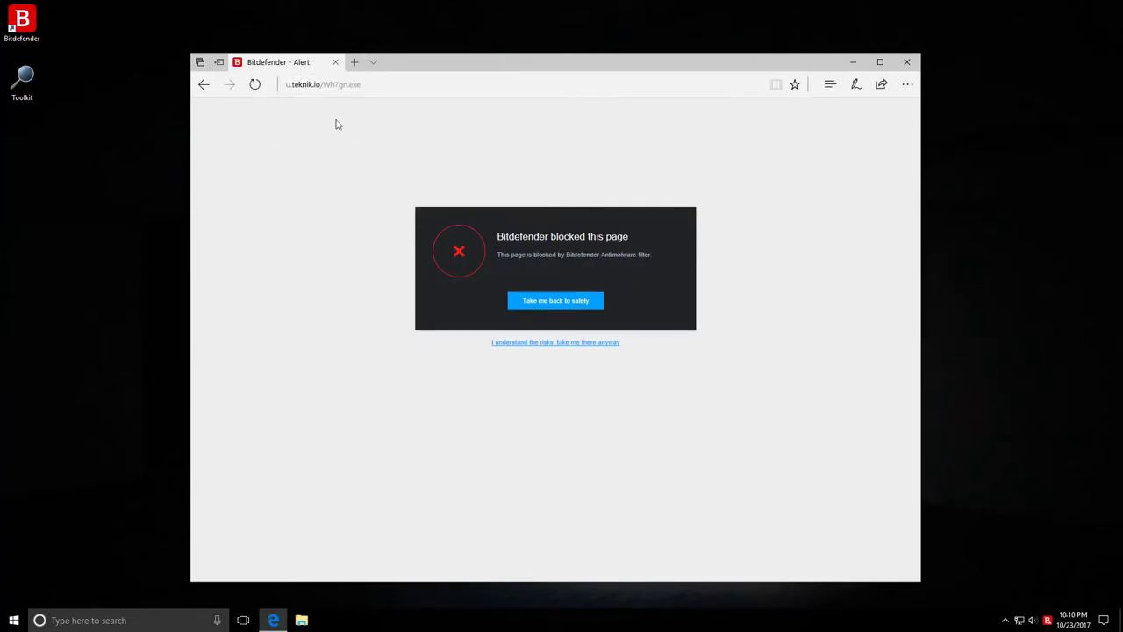
pyautogui.click(335, 62)
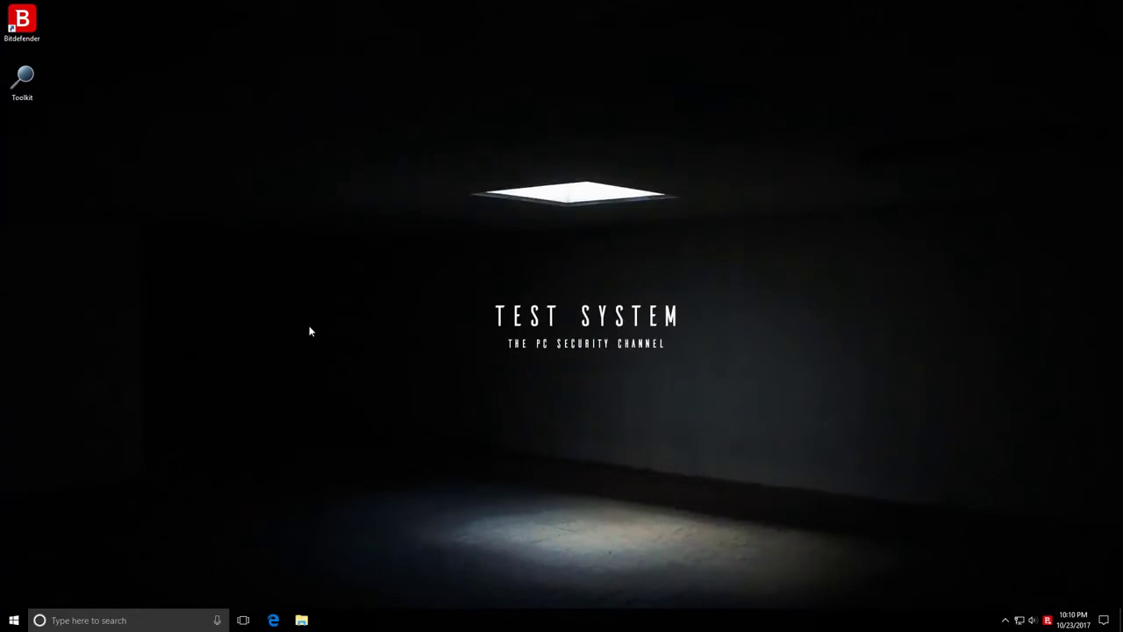
# Step: Permanently disable the Bitdefender Shield in the Antivirus settings and dismiss the Autopilot notification
pyautogui.rightClick(1047, 620)
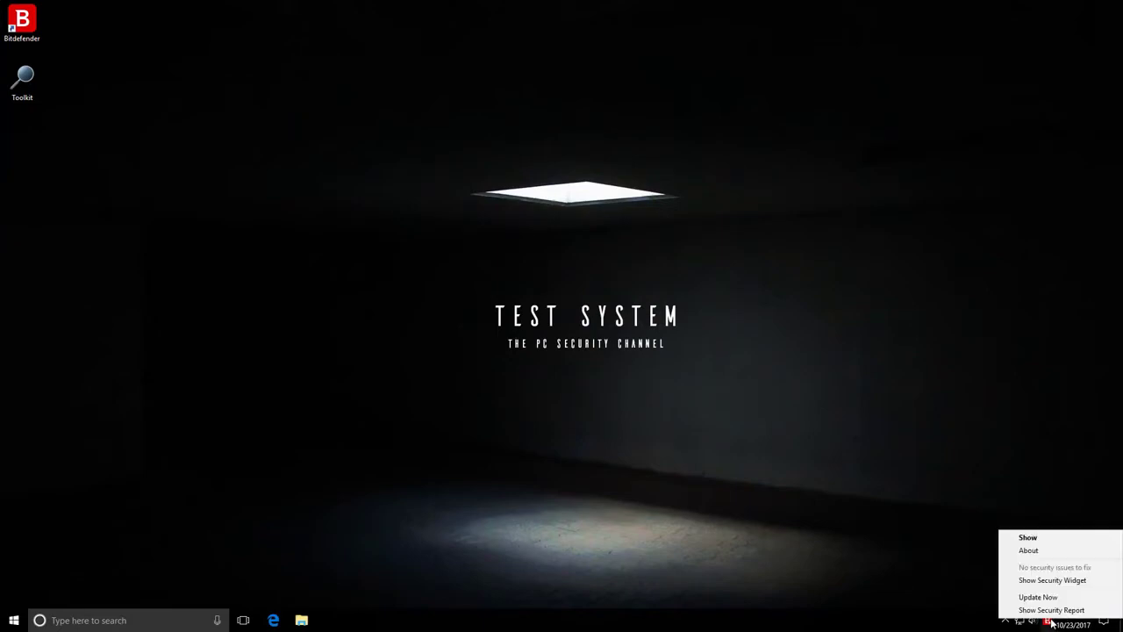
pyautogui.click(1028, 538)
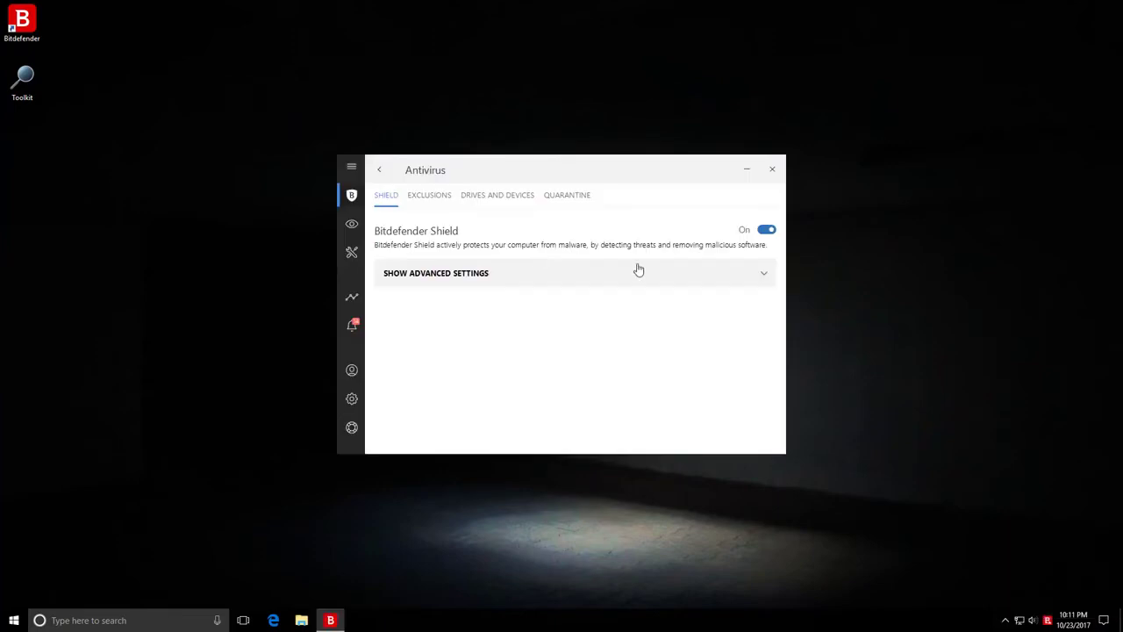
pyautogui.click(769, 230)
pyautogui.click(505, 323)
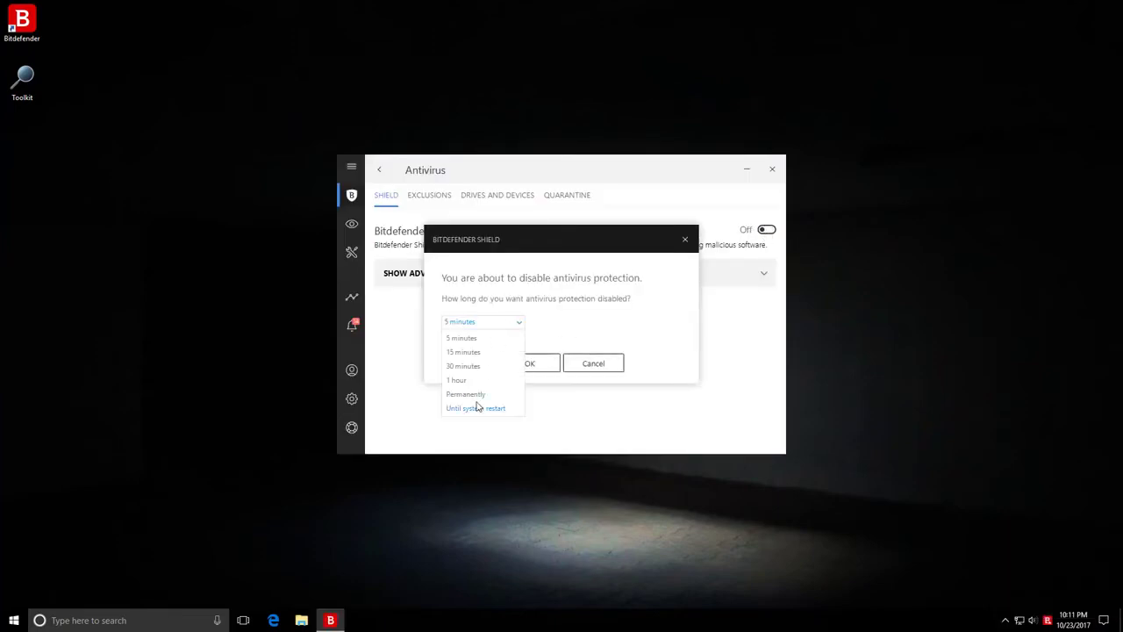
pyautogui.click(478, 394)
pyautogui.click(535, 363)
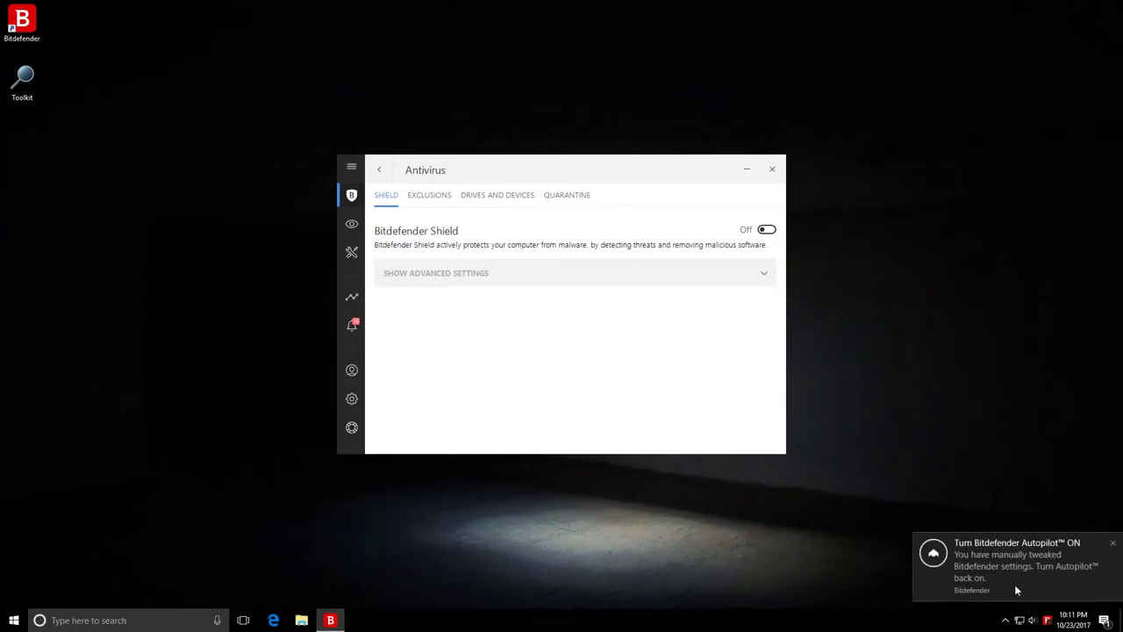
pyautogui.click(1114, 545)
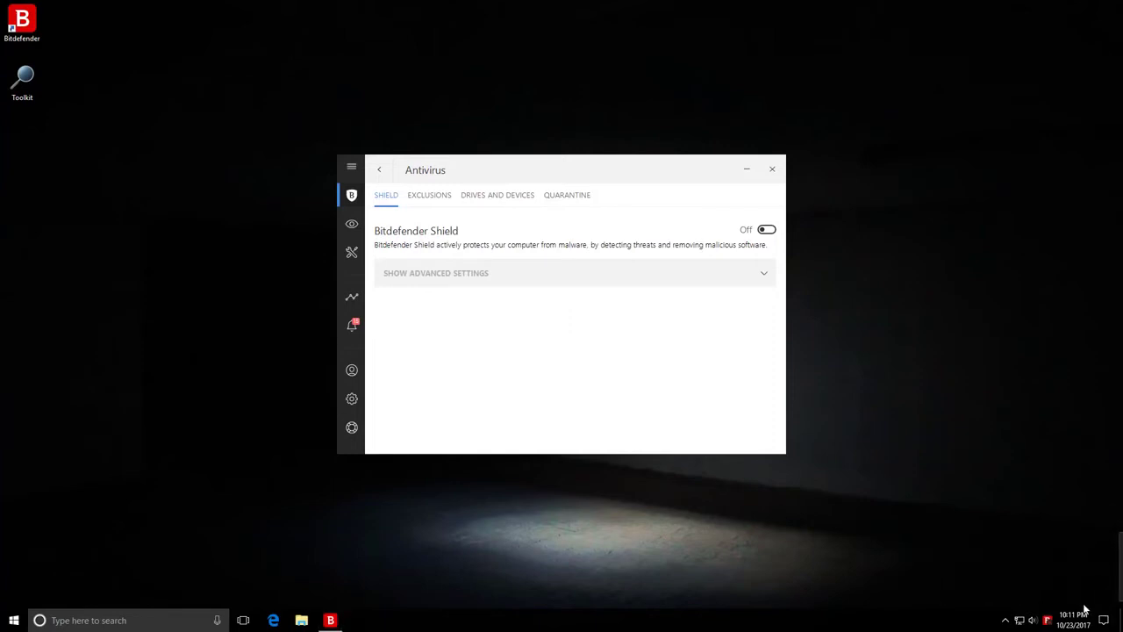
# Step: Copy the Malware folder from the Tools (F:) drive to the desktop and close File Explorer
pyautogui.press('super+e')
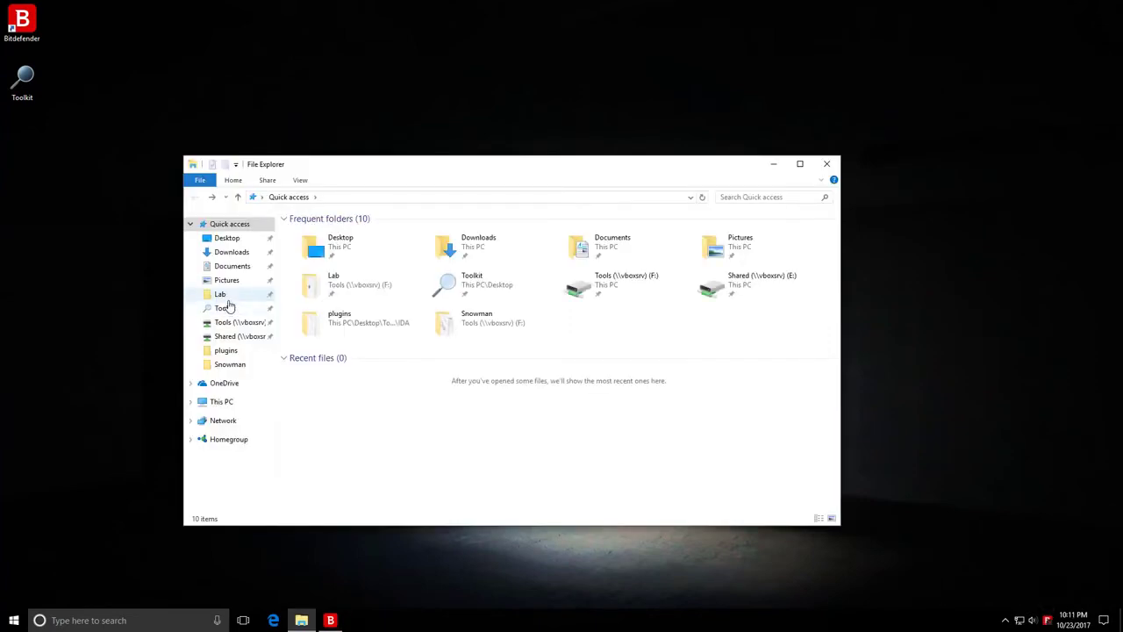
pyautogui.click(225, 323)
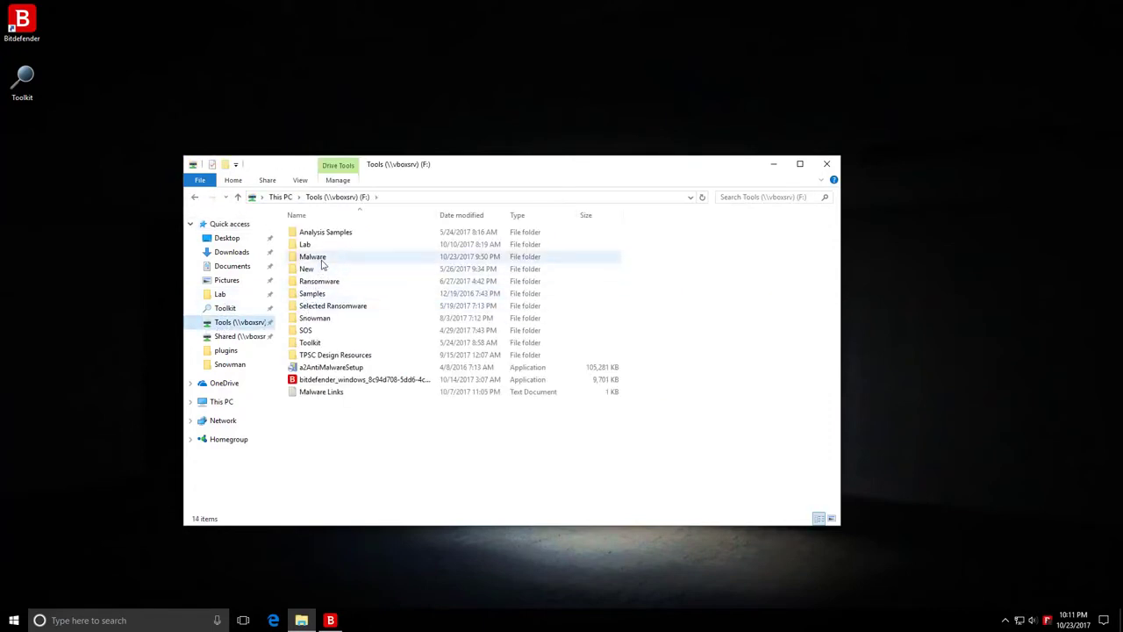
pyautogui.moveTo(316, 258); pyautogui.dragTo(66, 172)
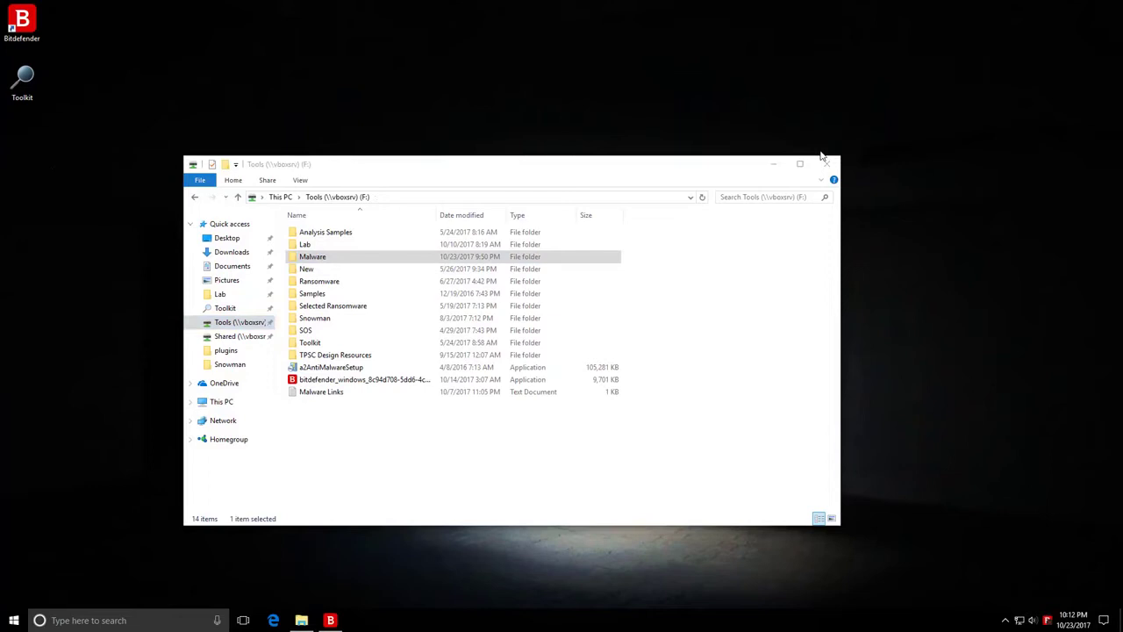
pyautogui.click(827, 164)
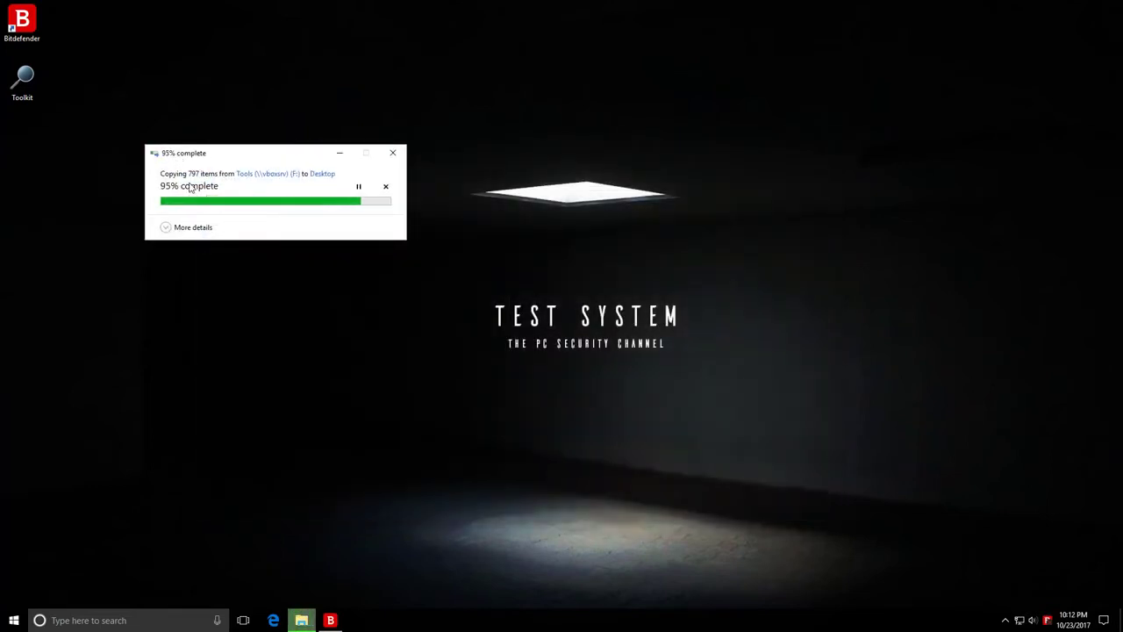
# Step: Look through the samples in the desktop's Malware folder, close it, and scan the folder with Bitdefender
pyautogui.moveTo(86, 151); pyautogui.dragTo(35, 142)
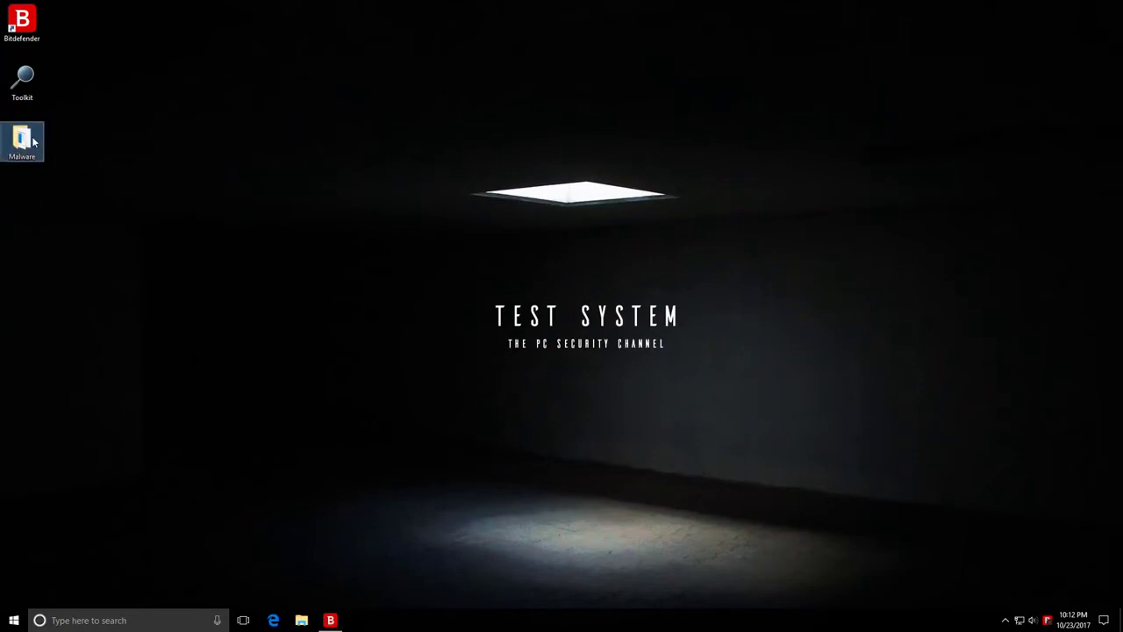
pyautogui.press('Return')
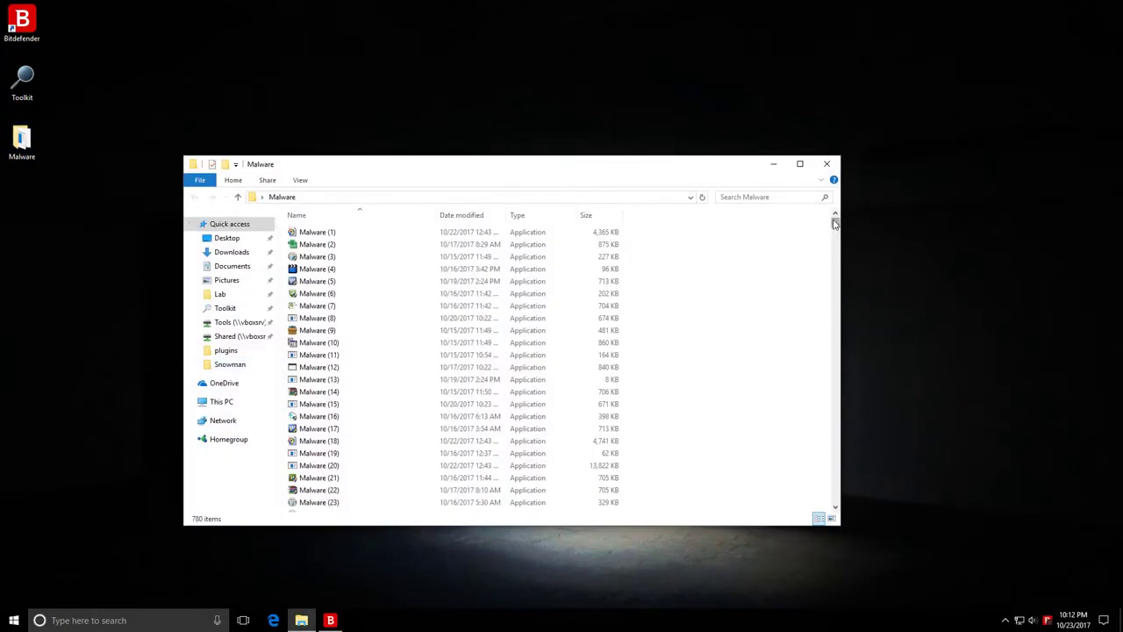
pyautogui.moveTo(834, 225); pyautogui.dragTo(873, 198)
pyautogui.click(826, 165)
pyautogui.rightClick(26, 142)
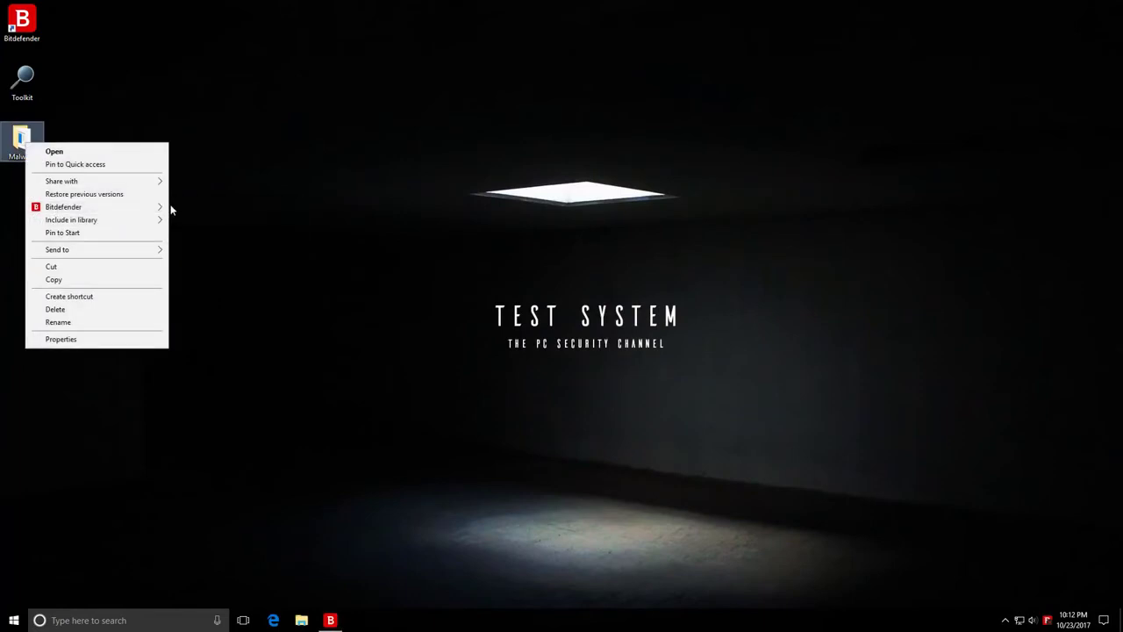
pyautogui.moveTo(160, 210)
pyautogui.click(220, 220)
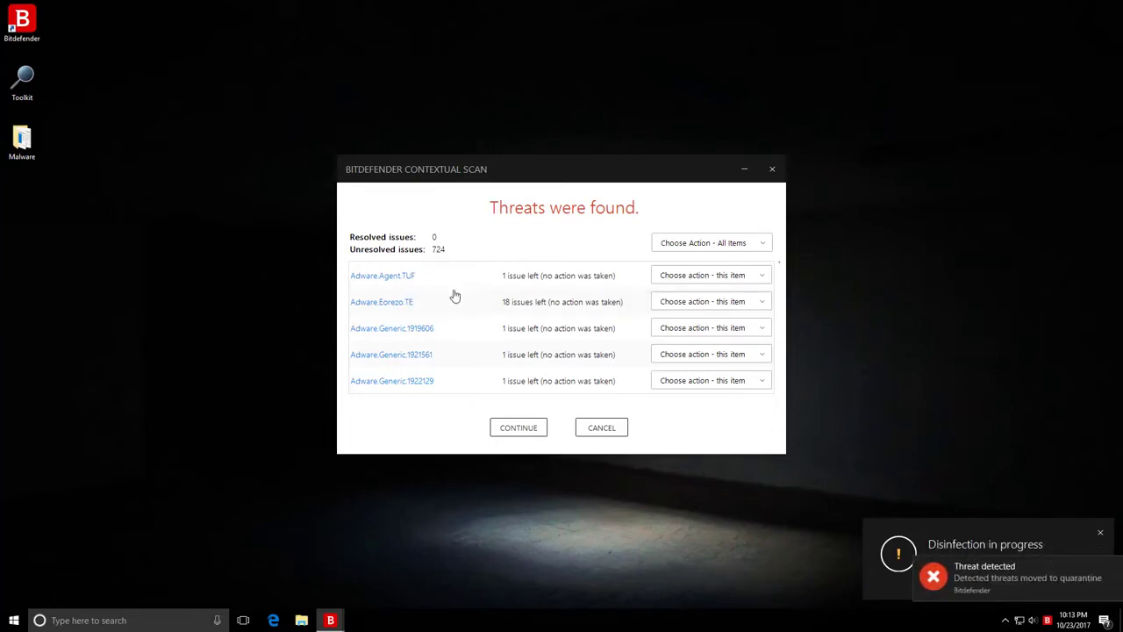
# Step: Set the action for all threats in the Bitdefender contextual scan to Delete and continue
pyautogui.click(690, 242)
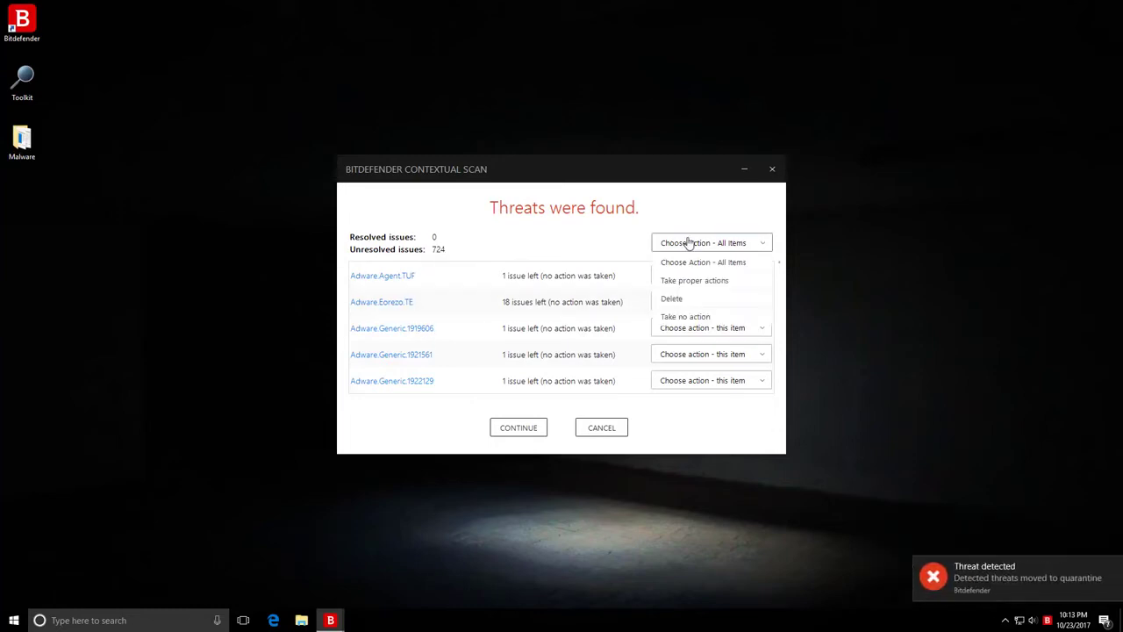
pyautogui.click(669, 300)
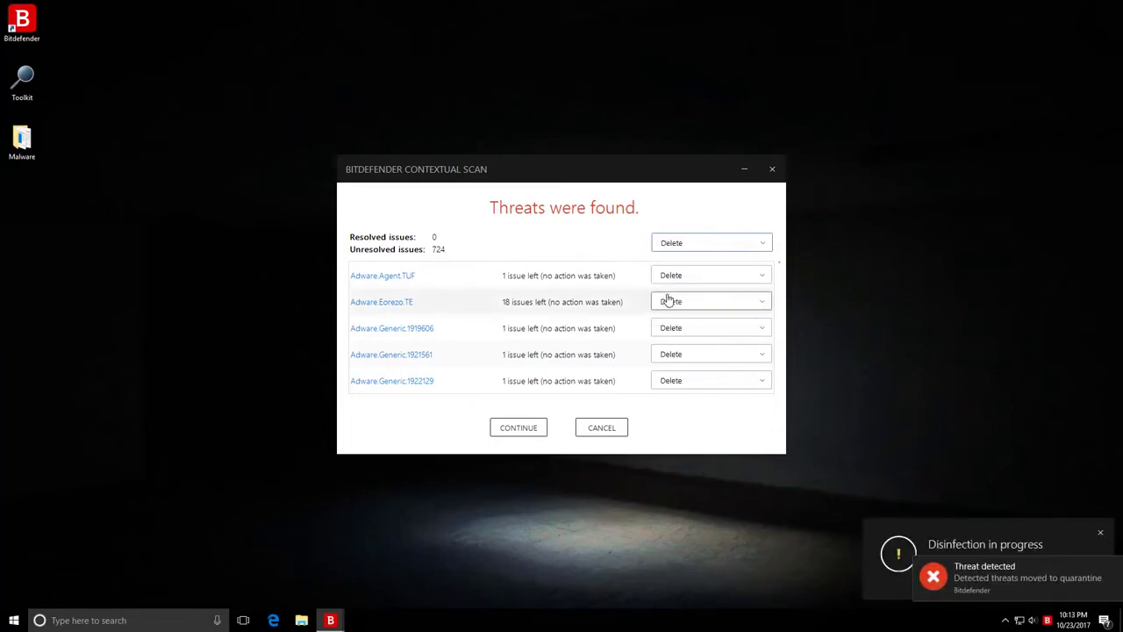
pyautogui.click(676, 245)
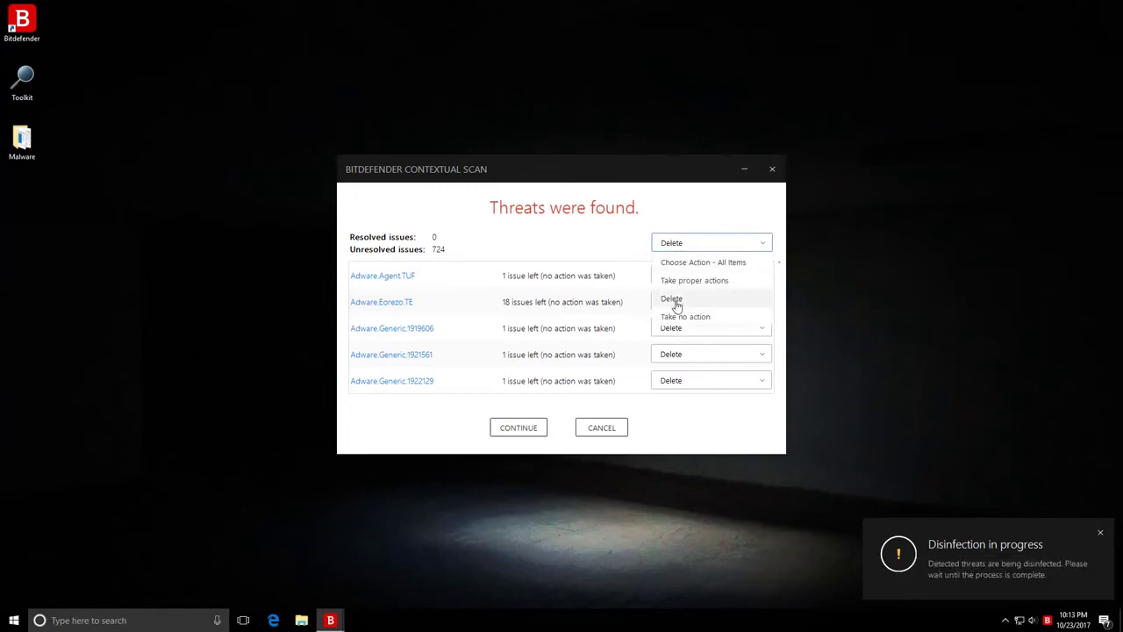
pyautogui.click(676, 302)
pyautogui.click(667, 246)
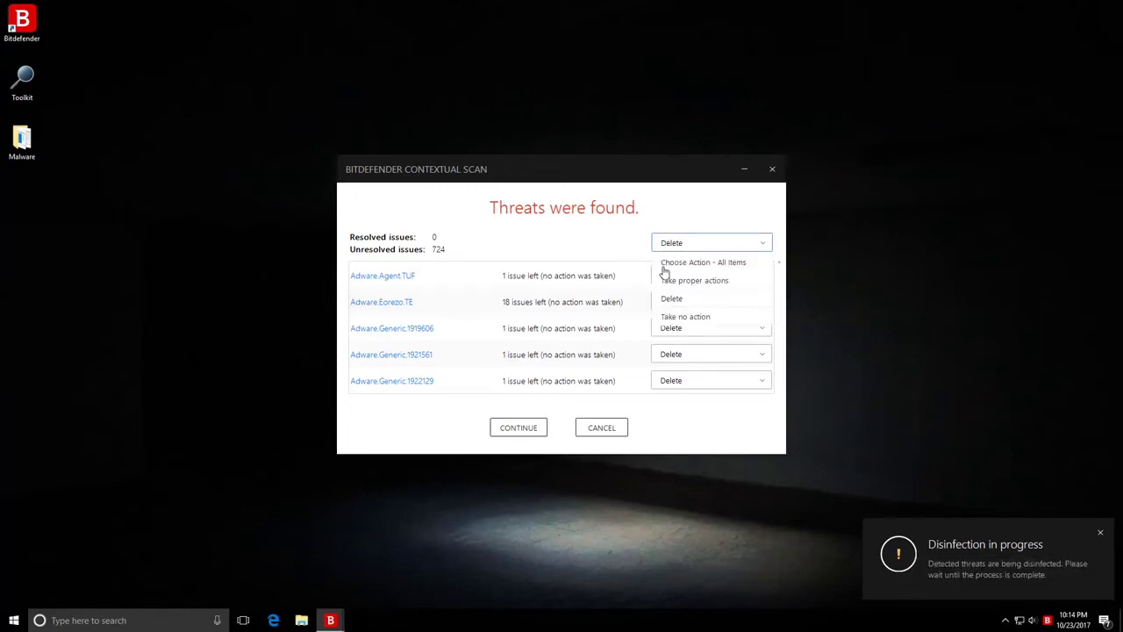
pyautogui.click(553, 430)
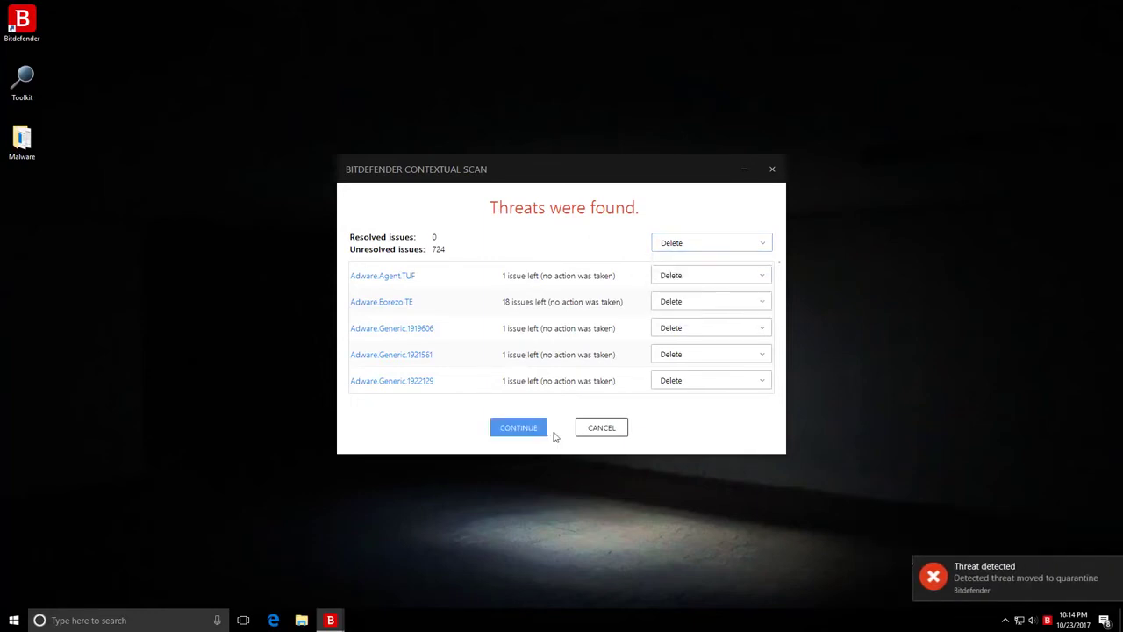
pyautogui.click(516, 427)
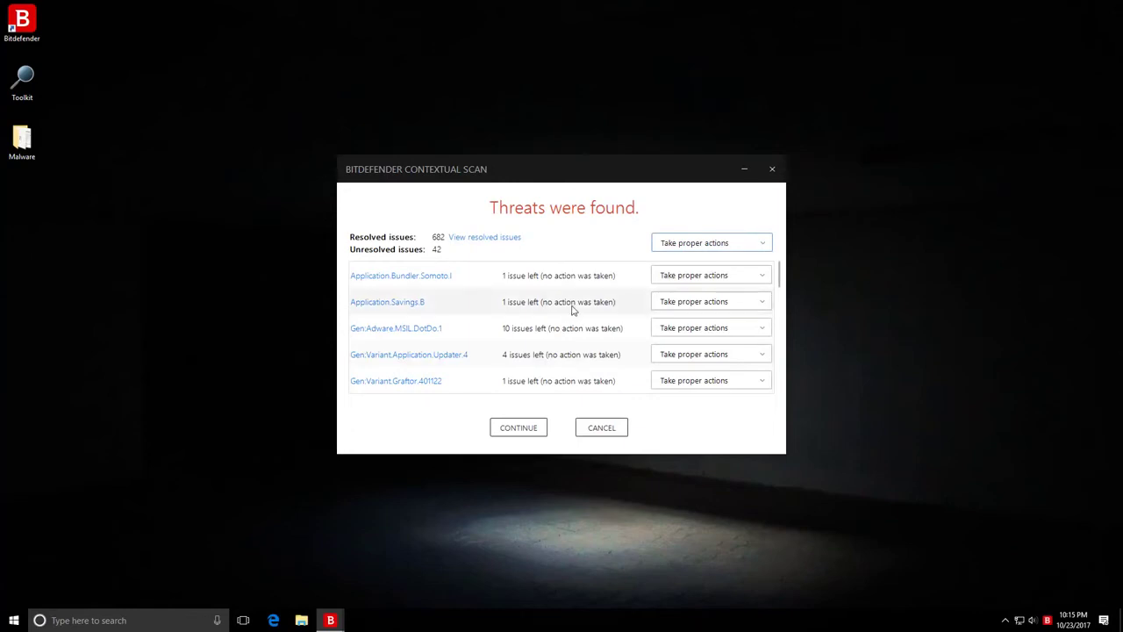
# Step: Review the unresolved threats, apply Take proper actions to them, and close the finished scan
pyautogui.scroll(-8, 487, 305)
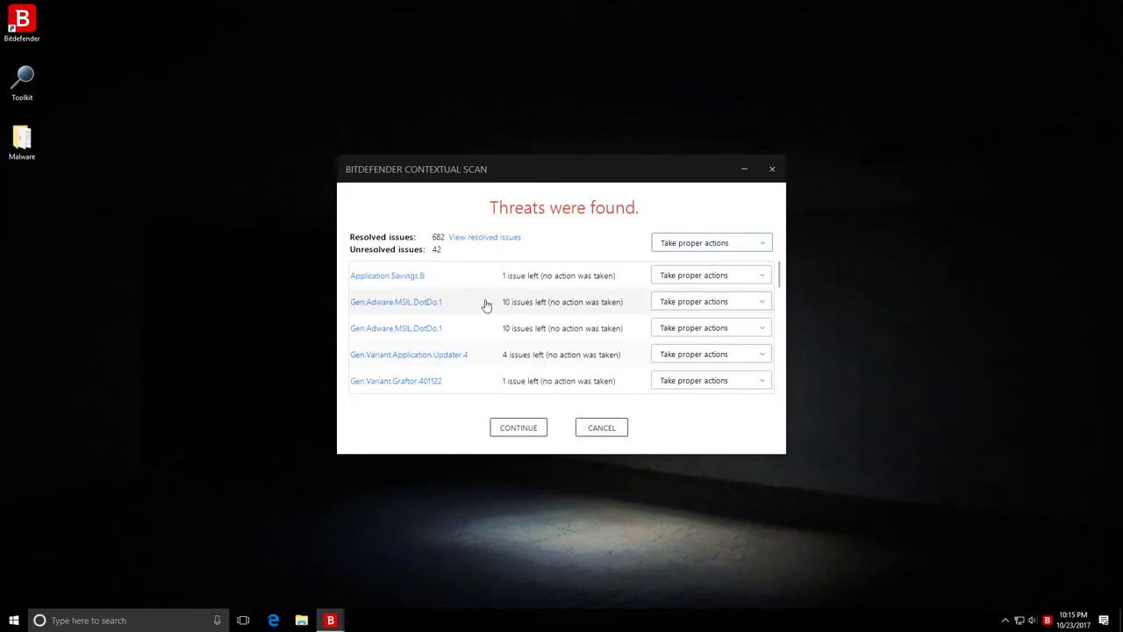
pyautogui.scroll(6, 488, 303)
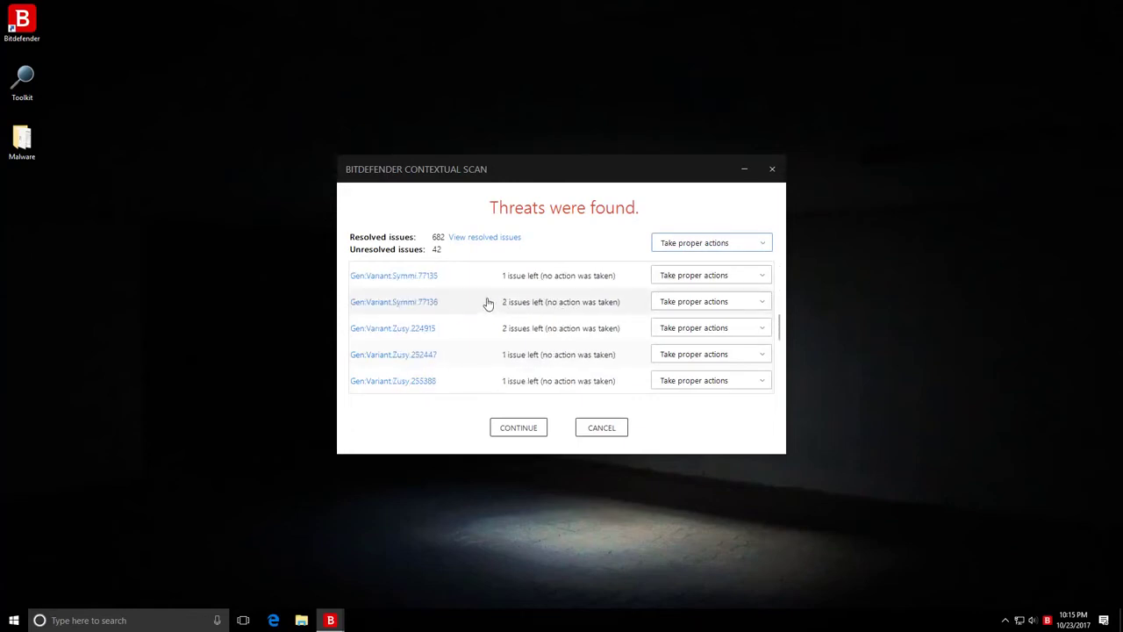
pyautogui.scroll(2, 501, 300)
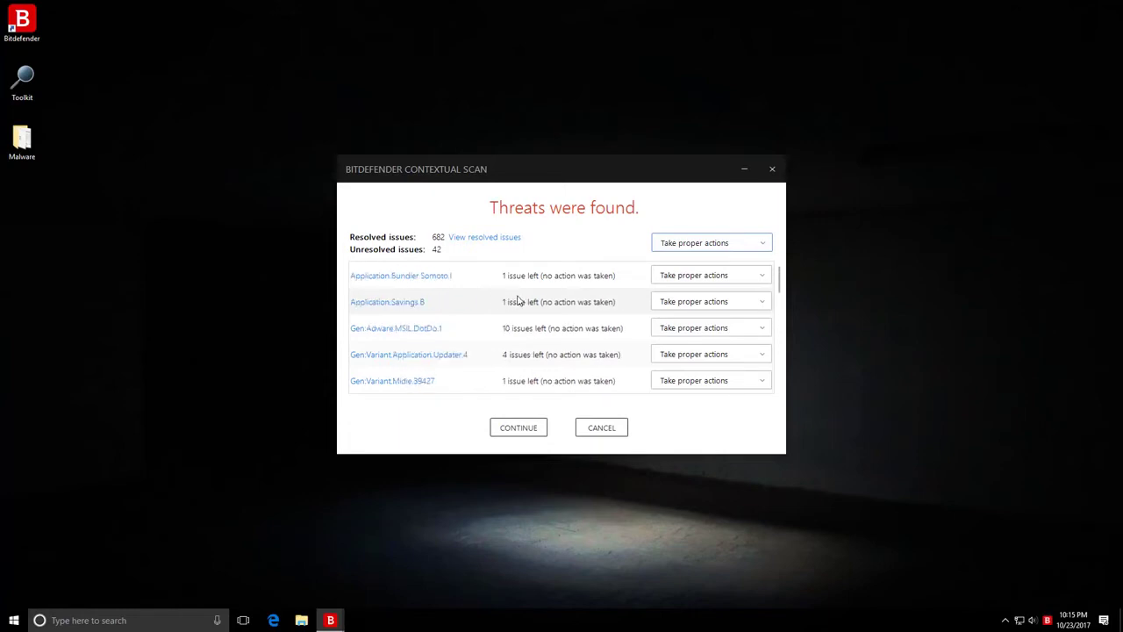
pyautogui.click(515, 431)
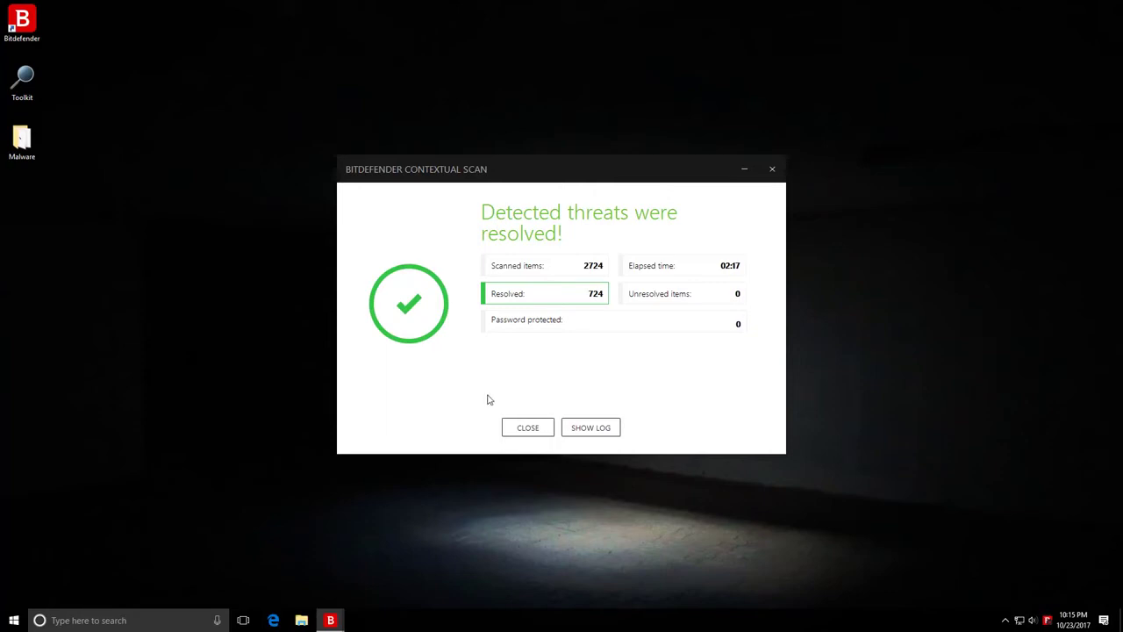
pyautogui.click(521, 427)
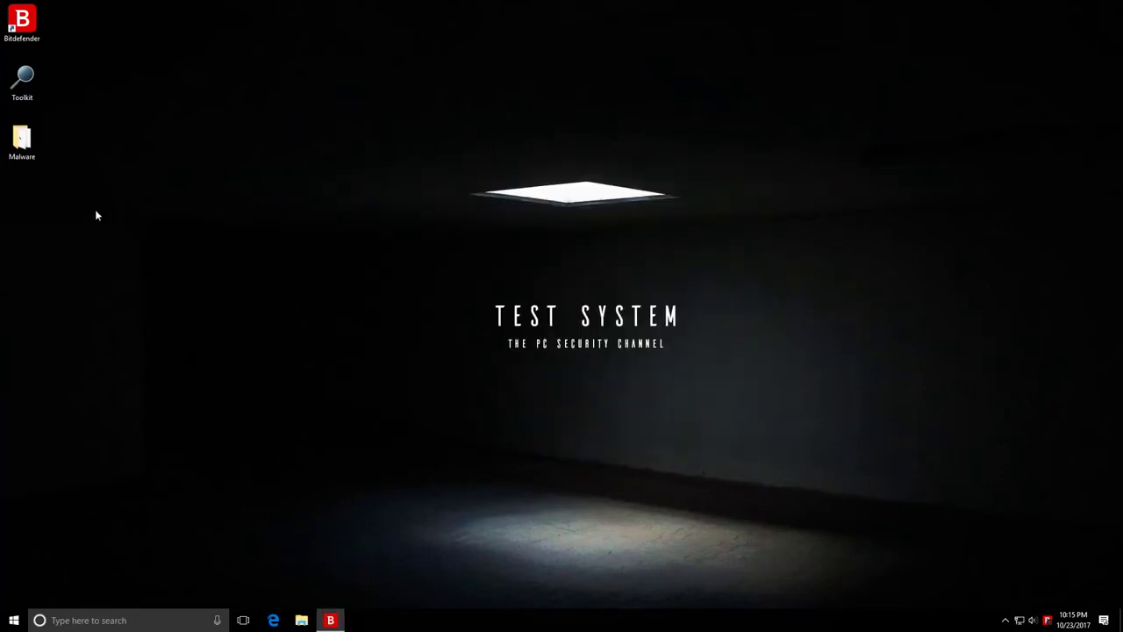
# Step: Rescan the desktop's Malware folder with Bitdefender, close the scan result, and open the folder
pyautogui.rightClick(22, 147)
pyautogui.moveTo(66, 216)
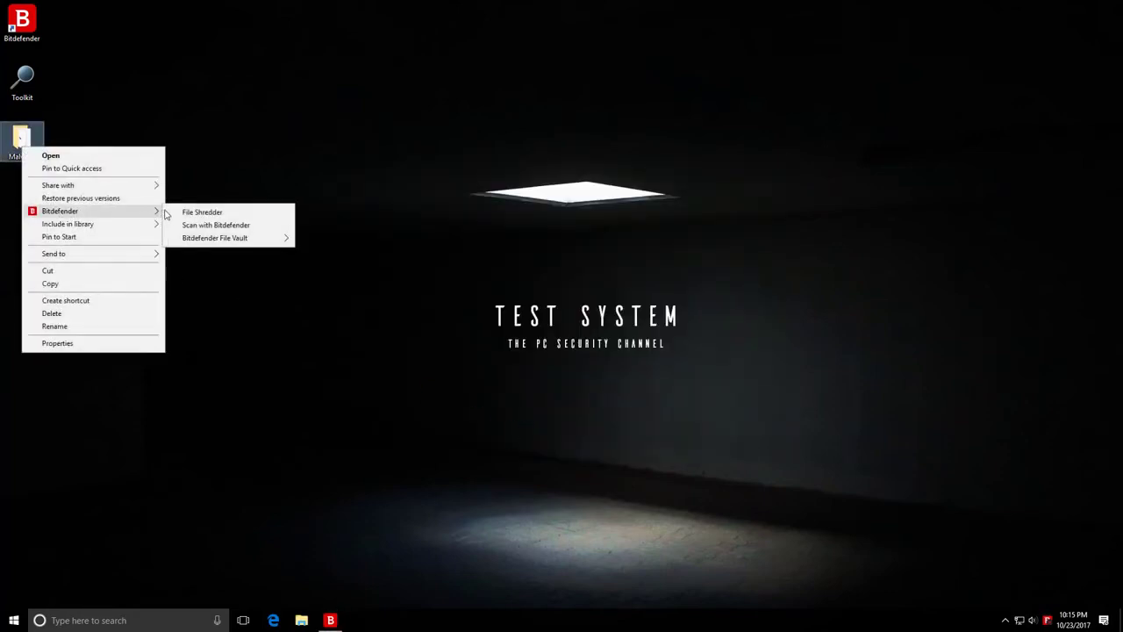
pyautogui.click(196, 226)
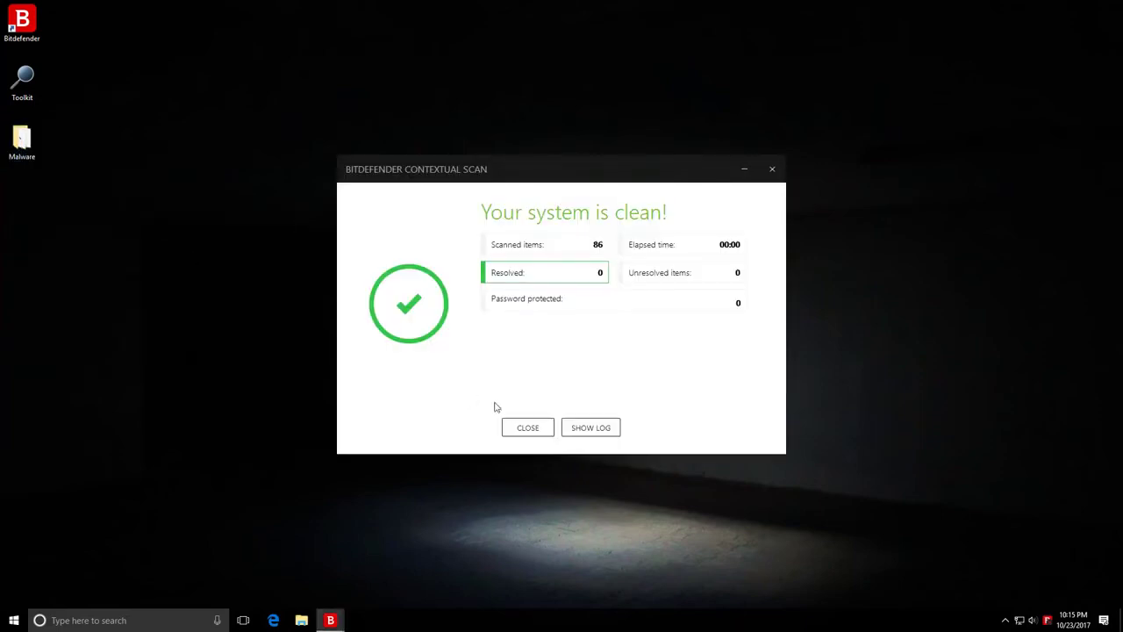
pyautogui.click(521, 427)
pyautogui.doubleClick(22, 143)
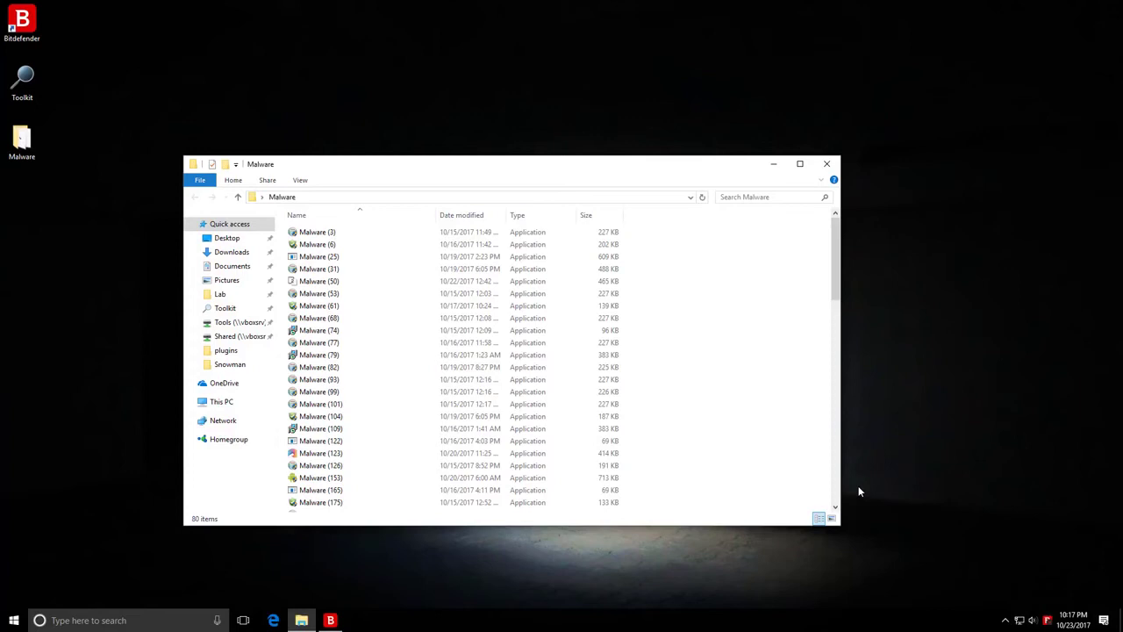
# Step: Turn the Bitdefender Shield back on, check the device's protection status, and close Bitdefender
pyautogui.click(1047, 621)
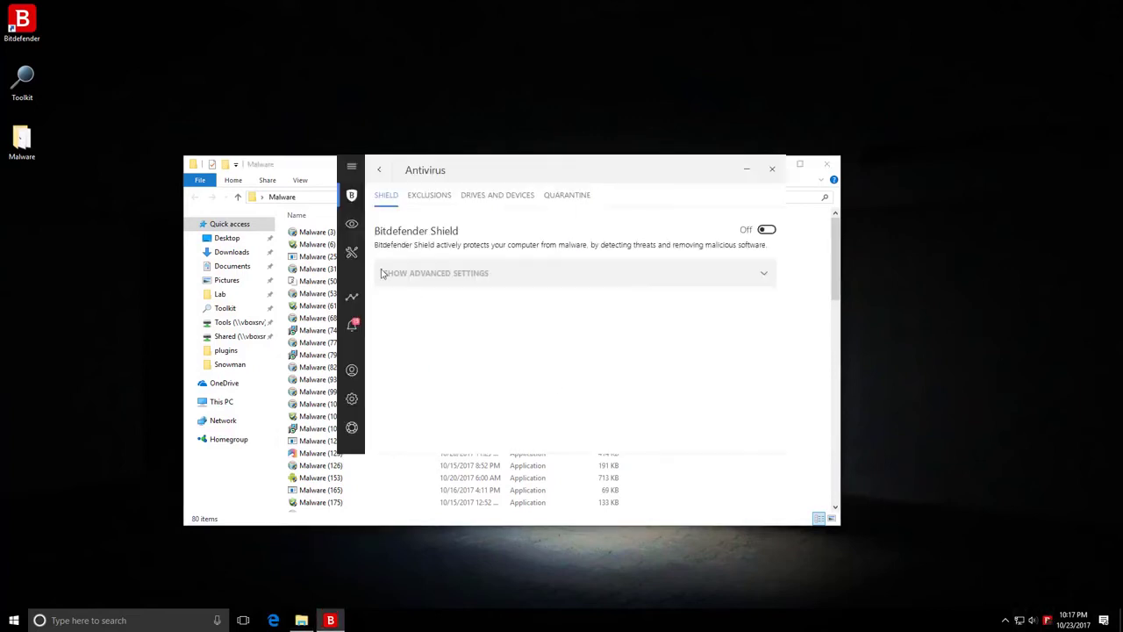
pyautogui.click(766, 229)
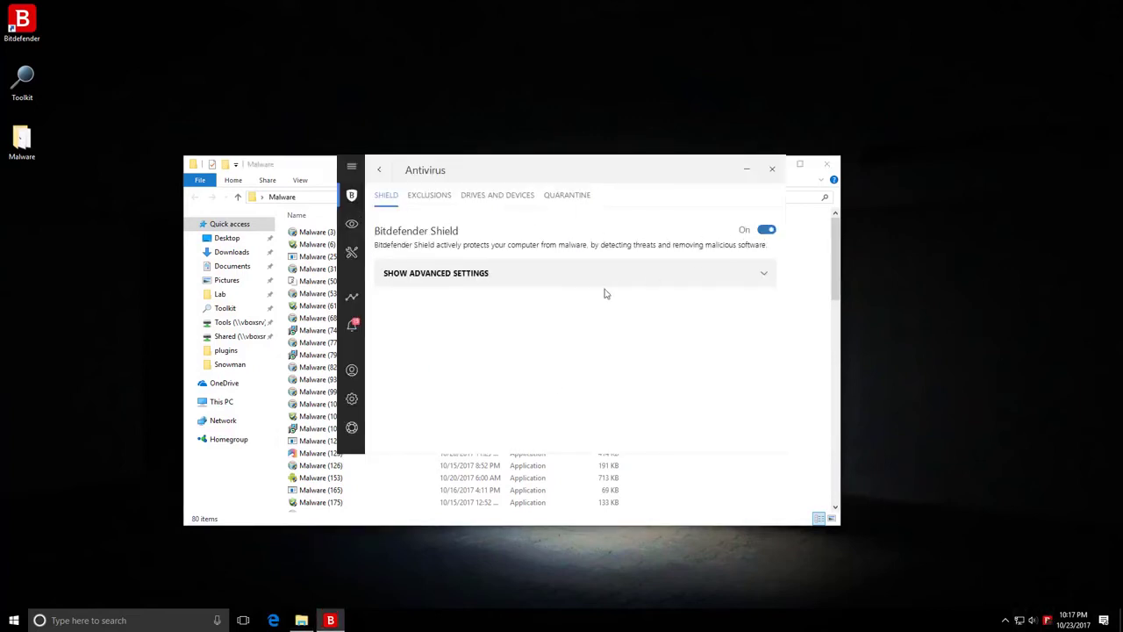
pyautogui.click(774, 171)
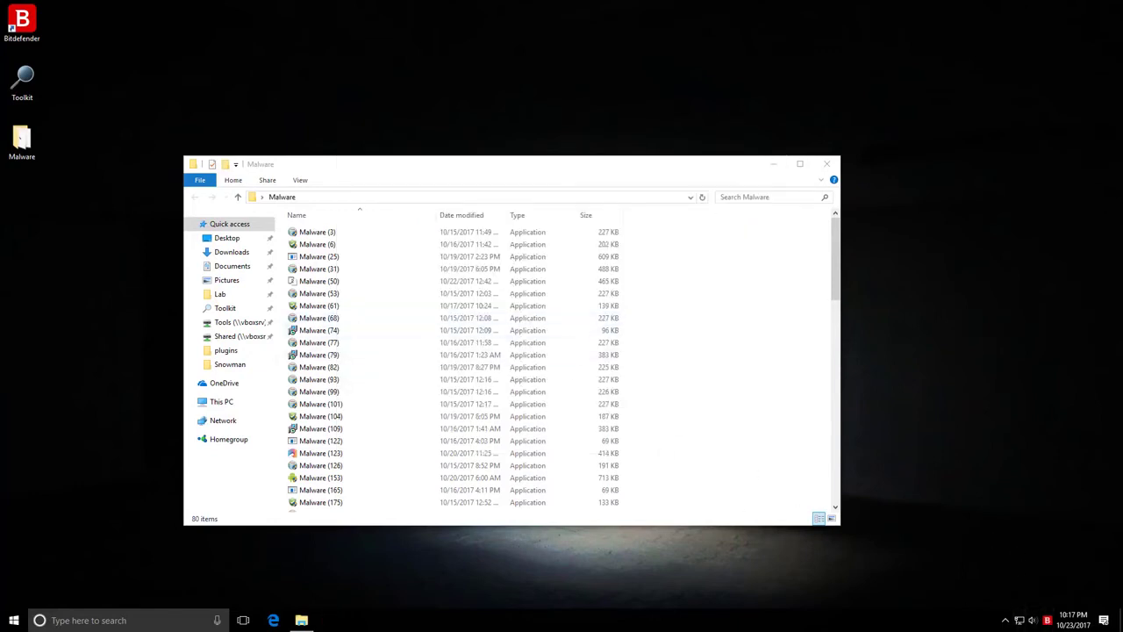
pyautogui.click(1047, 621)
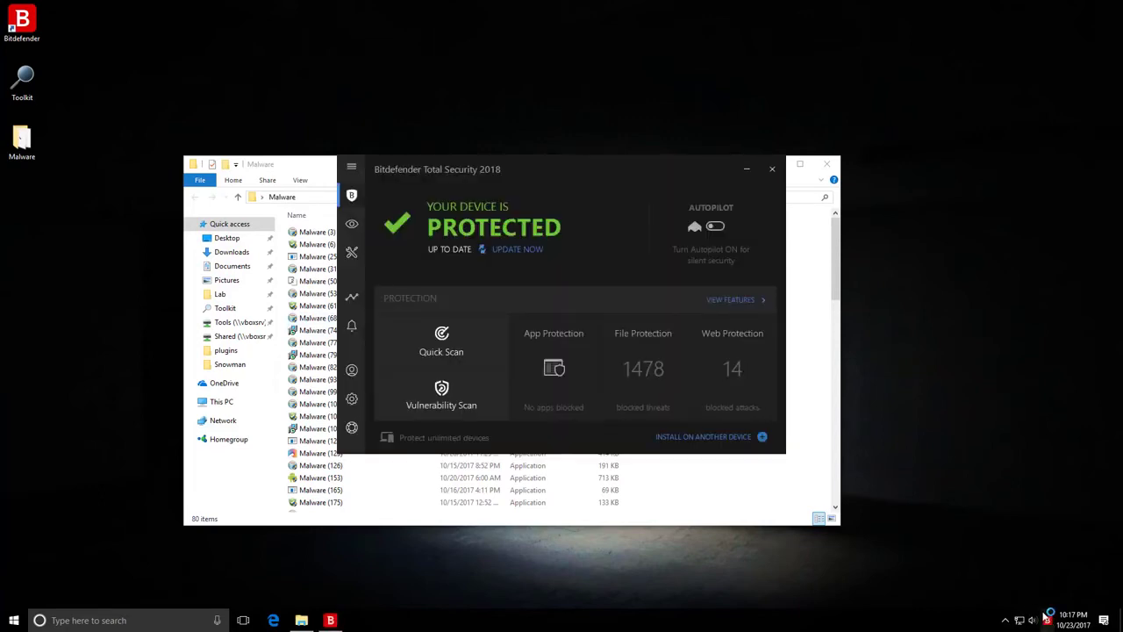
pyautogui.click(771, 171)
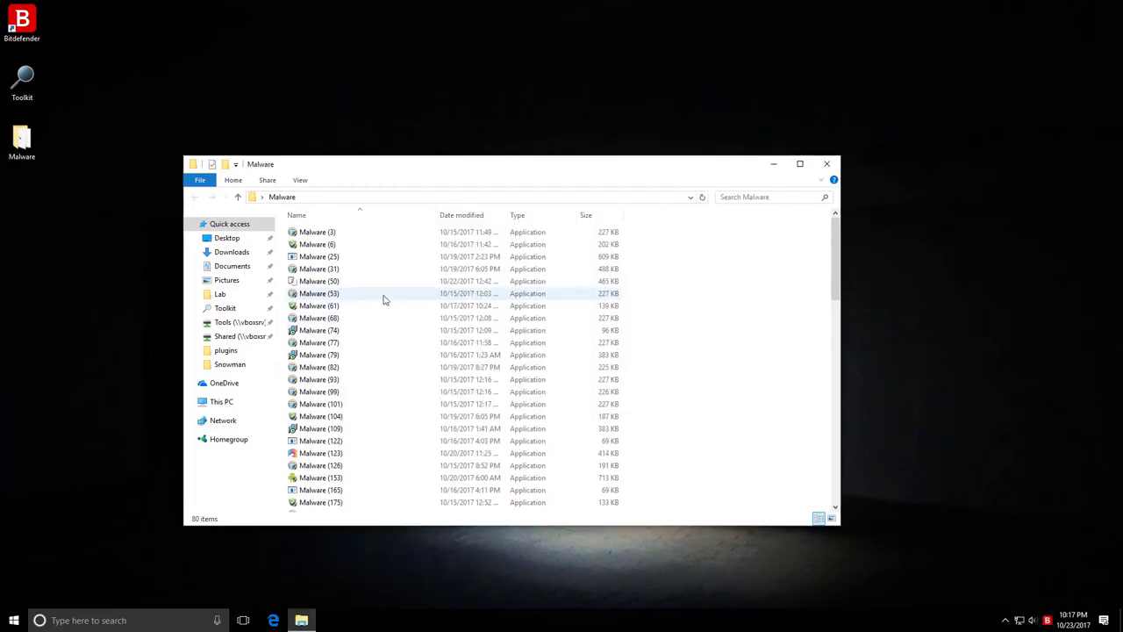
# Step: Run Malware (3) from the Malware folder, allowing it to make changes to the device, and run Malware (6)
pyautogui.click(303, 234)
pyautogui.doubleClick(304, 235)
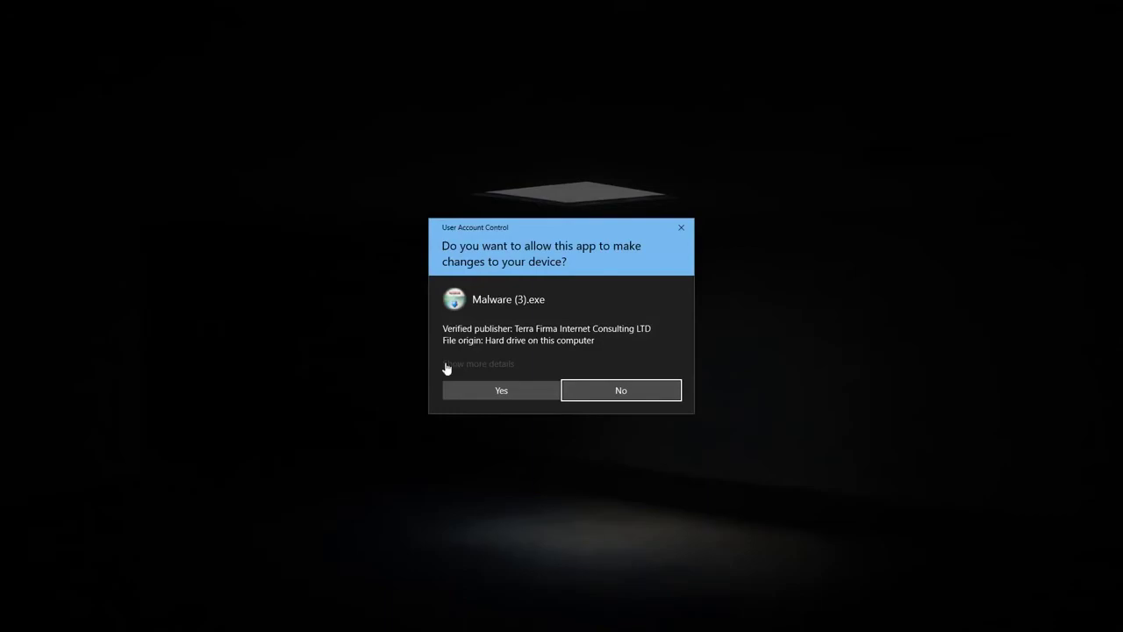
pyautogui.click(466, 387)
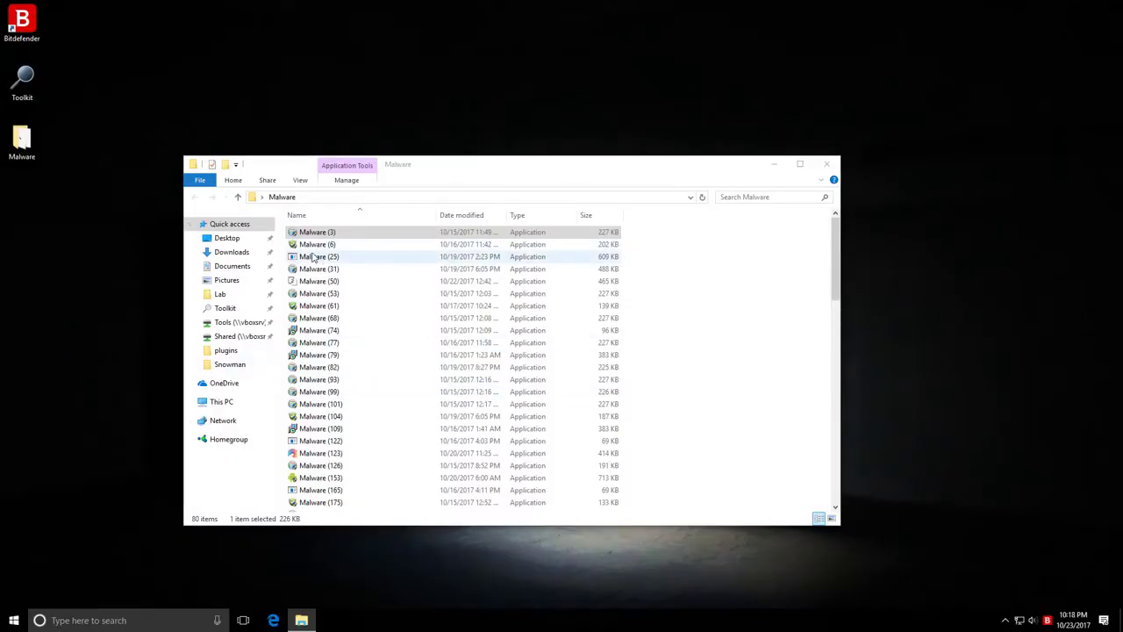
pyautogui.doubleClick(311, 246)
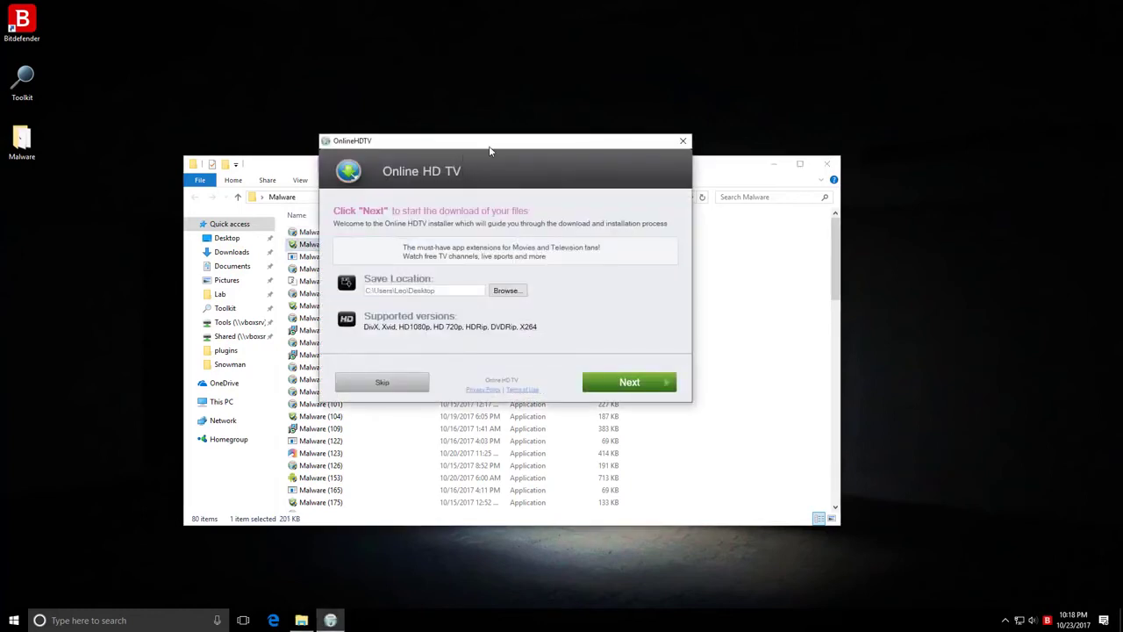
# Step: Proceed through the Online HD TV installer, launch Malware (25), and accept the Freetwittube offer
pyautogui.click(629, 386)
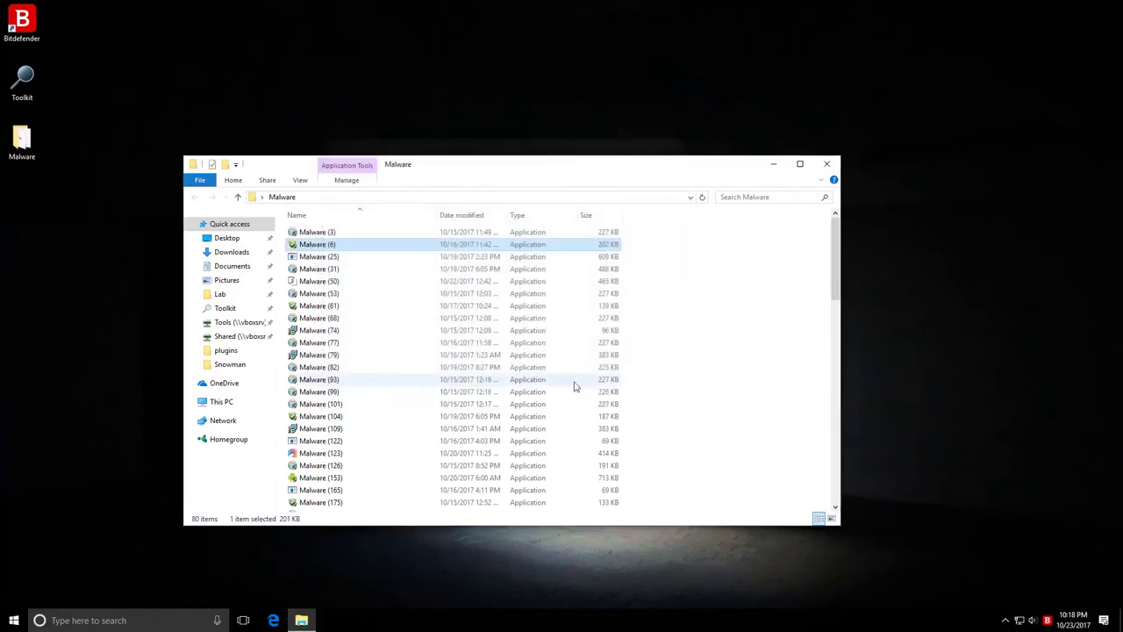
pyautogui.doubleClick(311, 257)
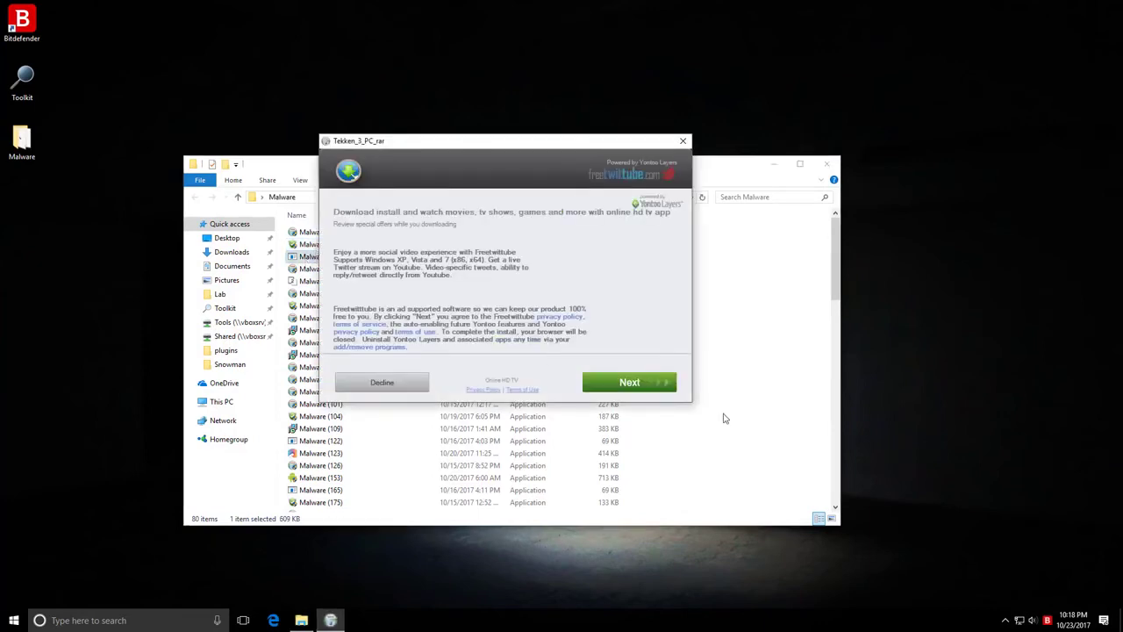
pyautogui.click(638, 382)
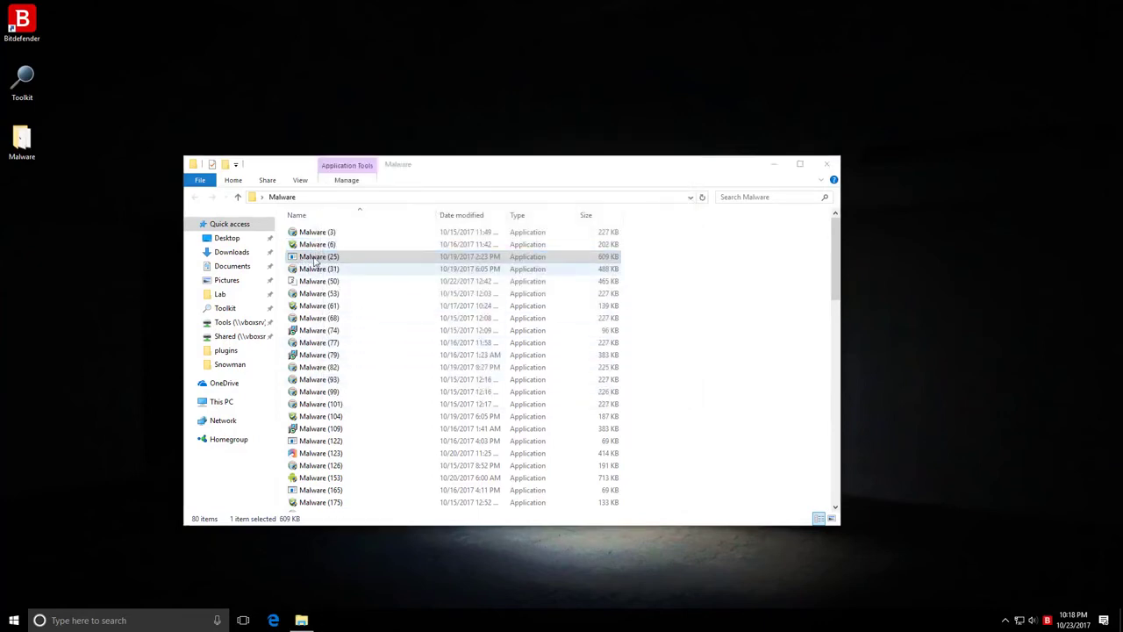
# Step: Run Malware (6) again, dismiss its NSIS error, and run Malware (25)
pyautogui.click(329, 248)
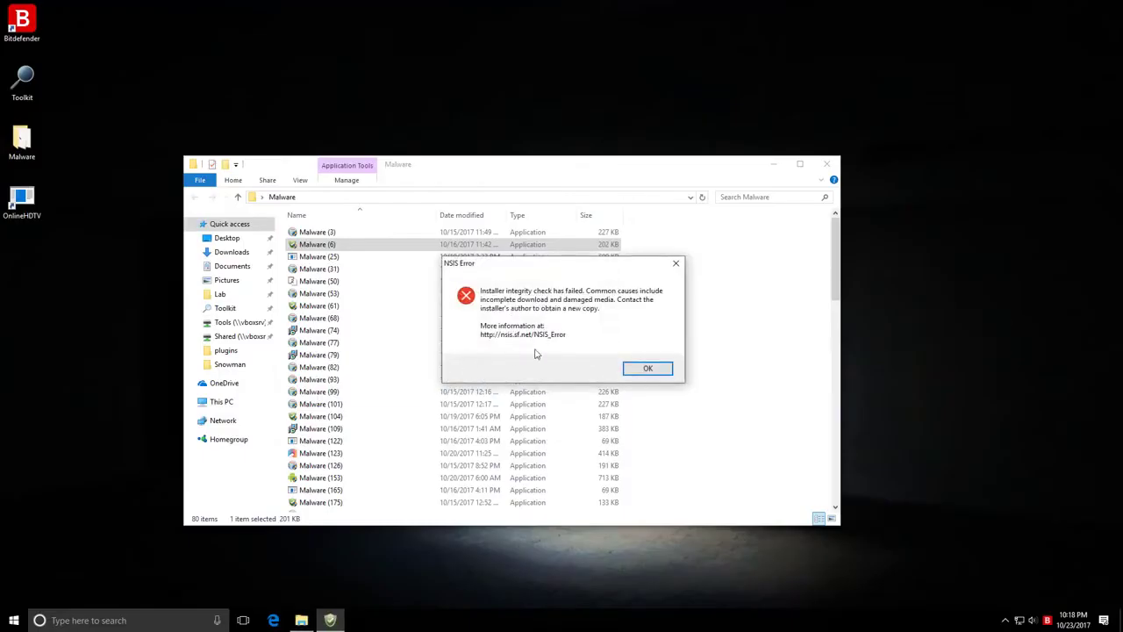
pyautogui.click(640, 372)
pyautogui.doubleClick(334, 256)
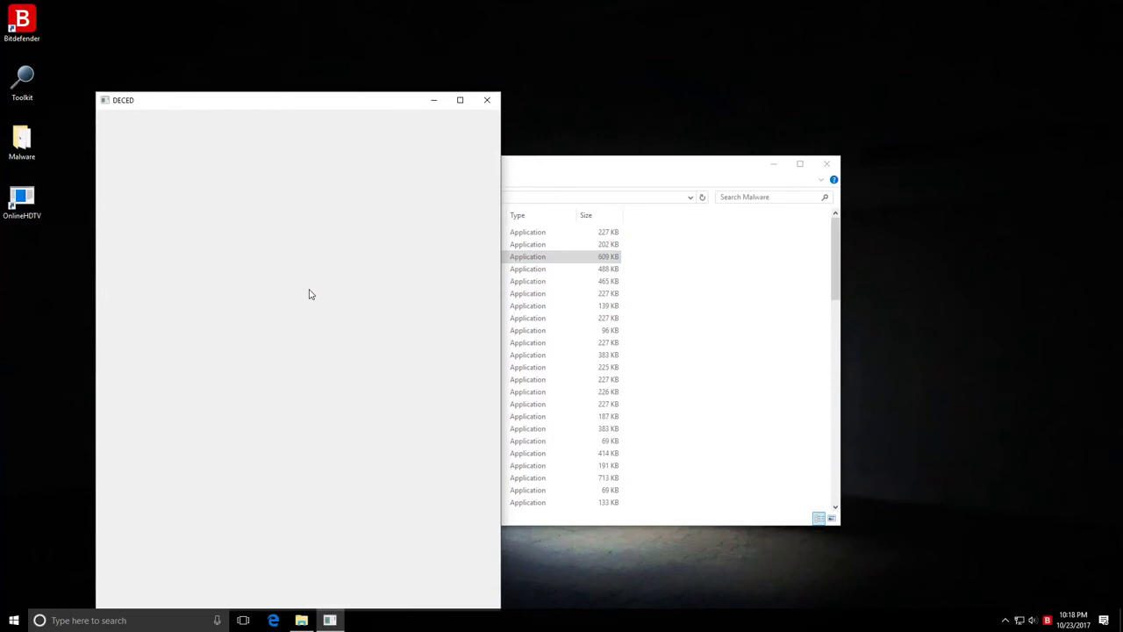
# Step: Run Malware (178) from the Malware folder and start installing TweakBit PCRepairKit 2017 with TweakBit PCSpeedUp included
pyautogui.scroll(-15, 710, 384)
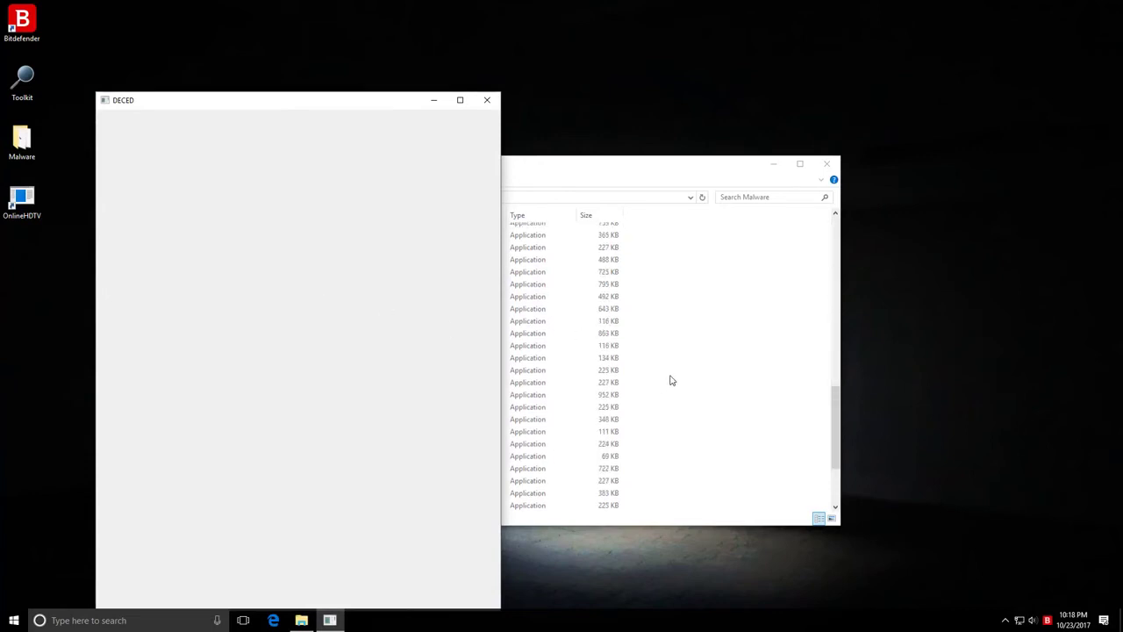
pyautogui.scroll(15, 671, 379)
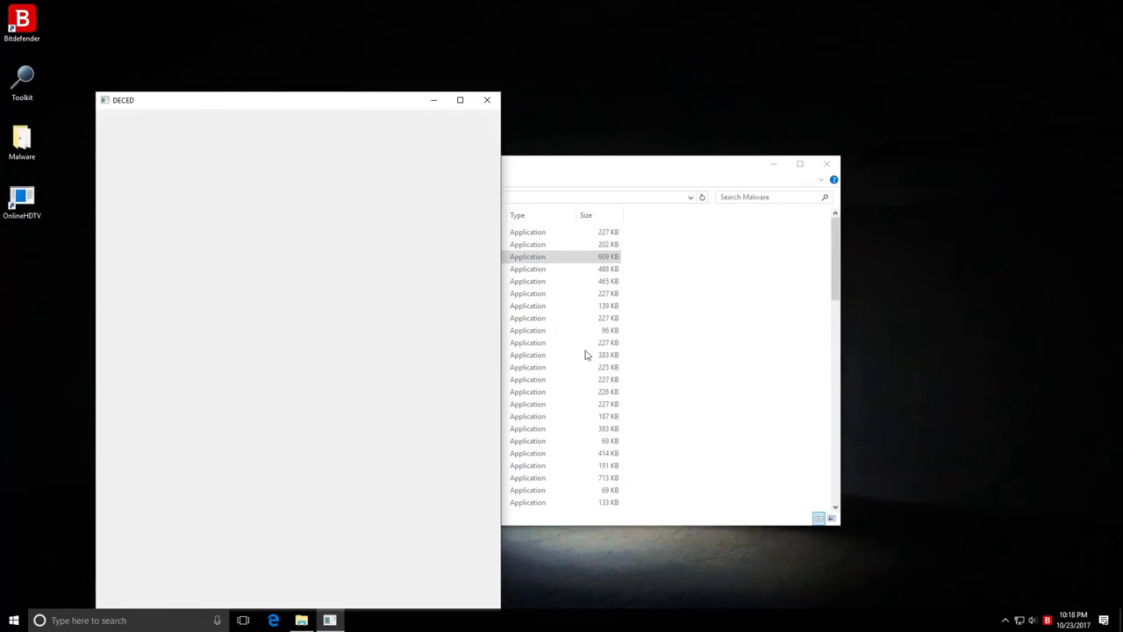
pyautogui.scroll(-4, 343, 352)
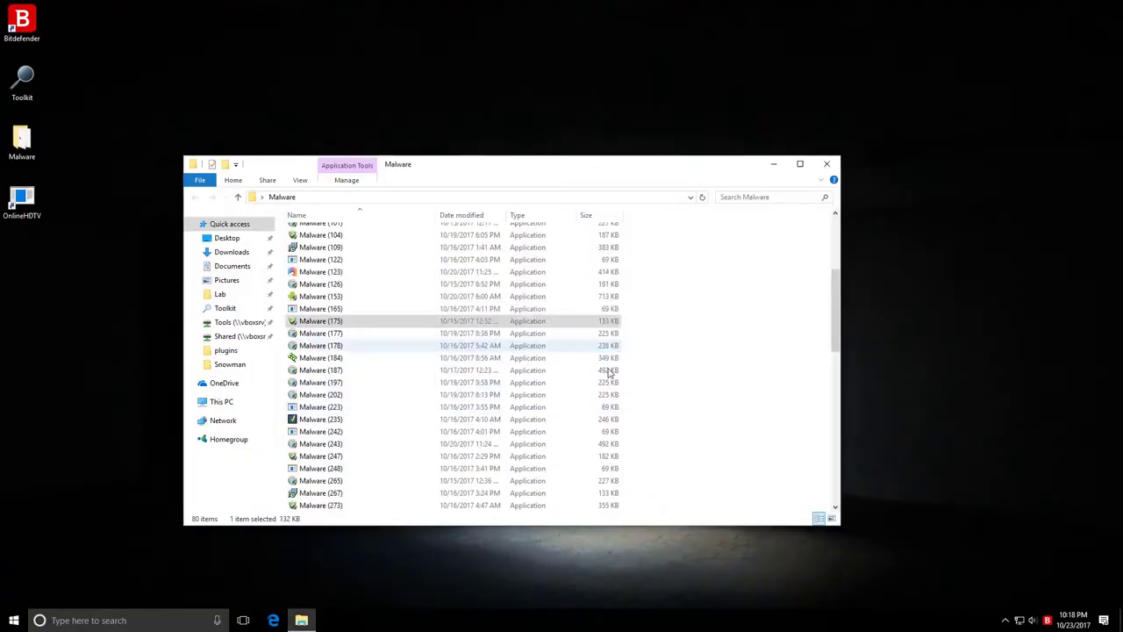
pyautogui.doubleClick(367, 346)
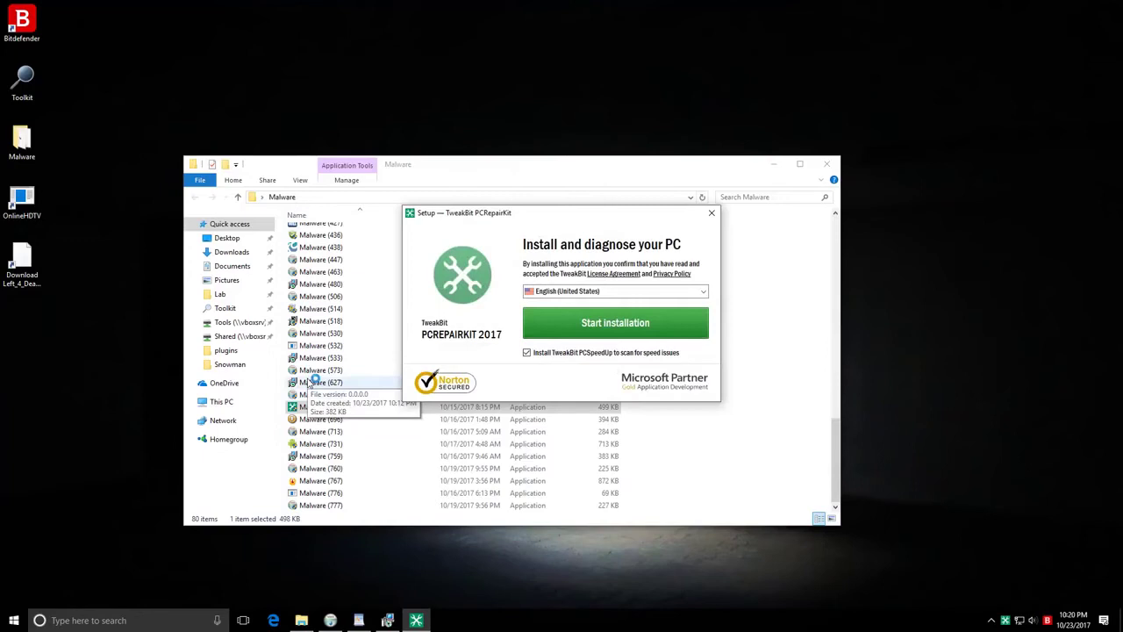
pyautogui.press('Return')
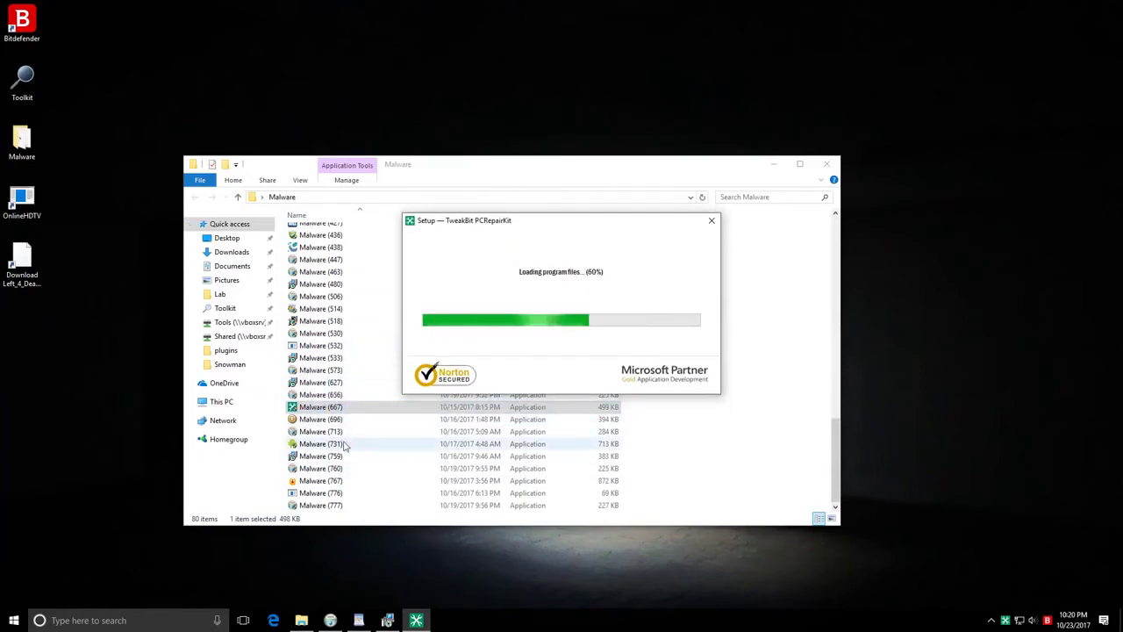
# Step: Run Malware (776) and another sample near the beginning of the Malware folder's list
pyautogui.click(320, 492)
pyautogui.scroll(15, 356, 328)
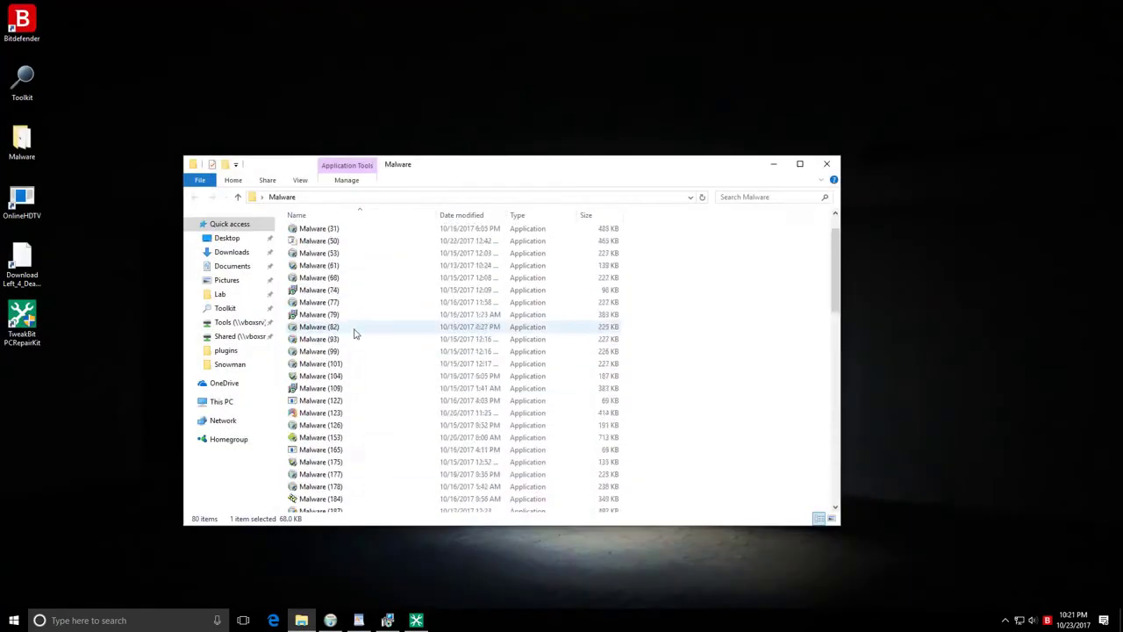
pyautogui.doubleClick(334, 309)
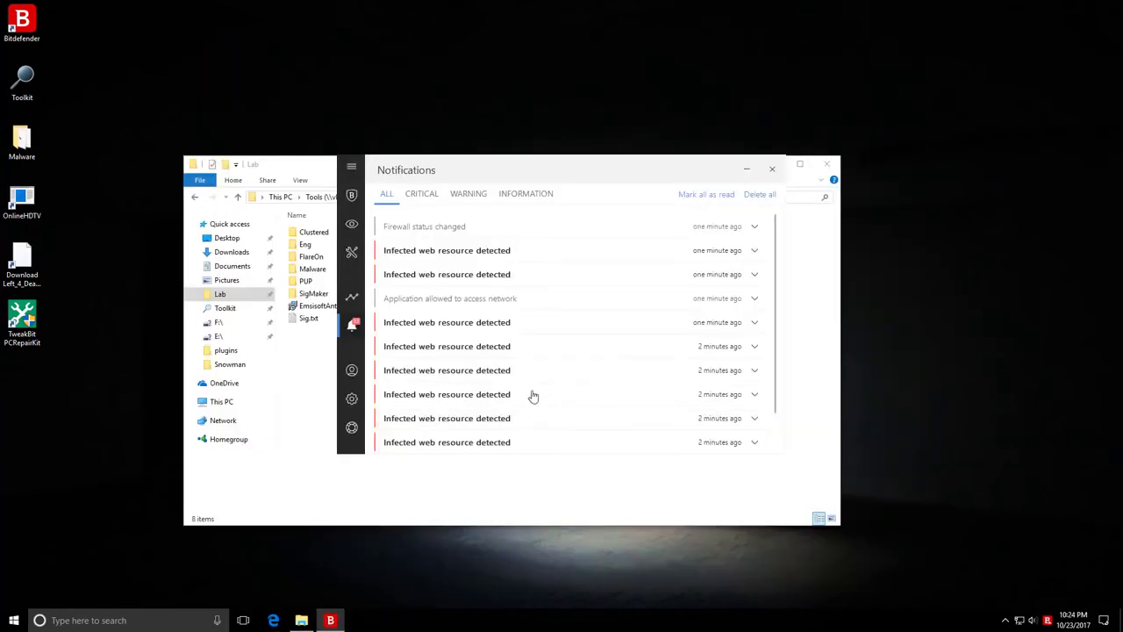
# Step: Review Bitdefender's notifications and check the Windows Action Center for alerts
pyautogui.moveTo(487, 177); pyautogui.dragTo(504, 191)
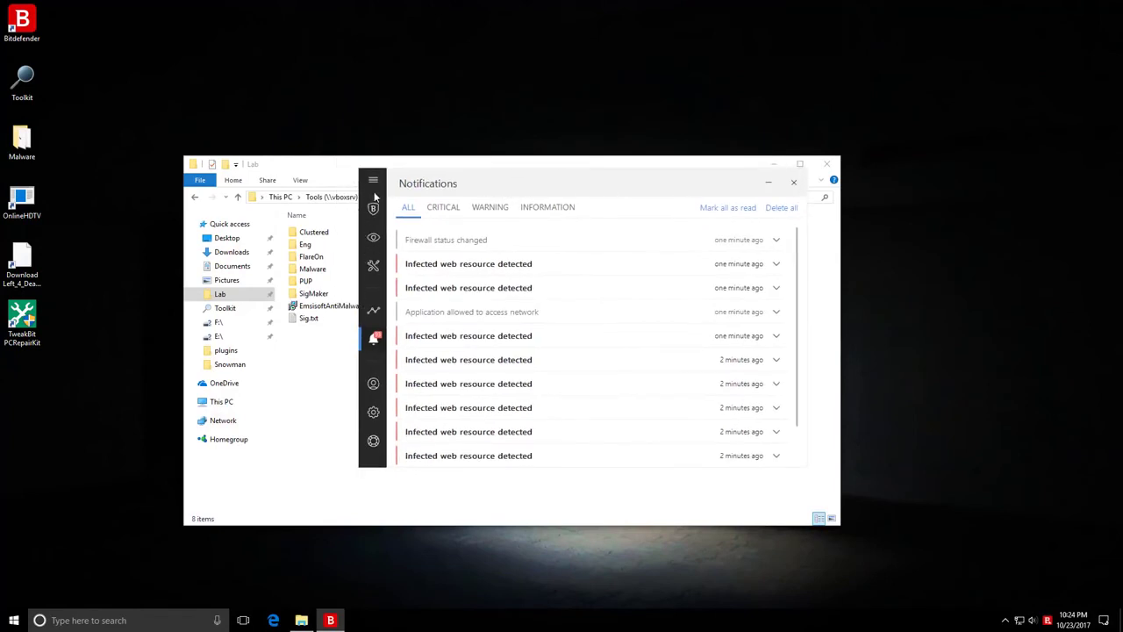
pyautogui.click(1103, 620)
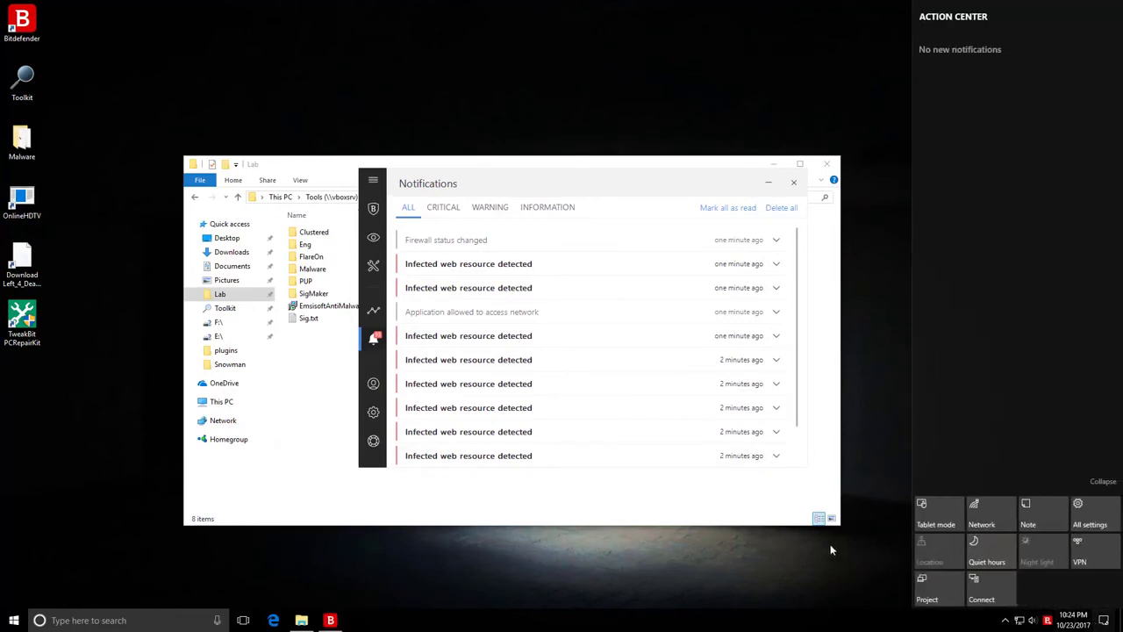
pyautogui.click(723, 465)
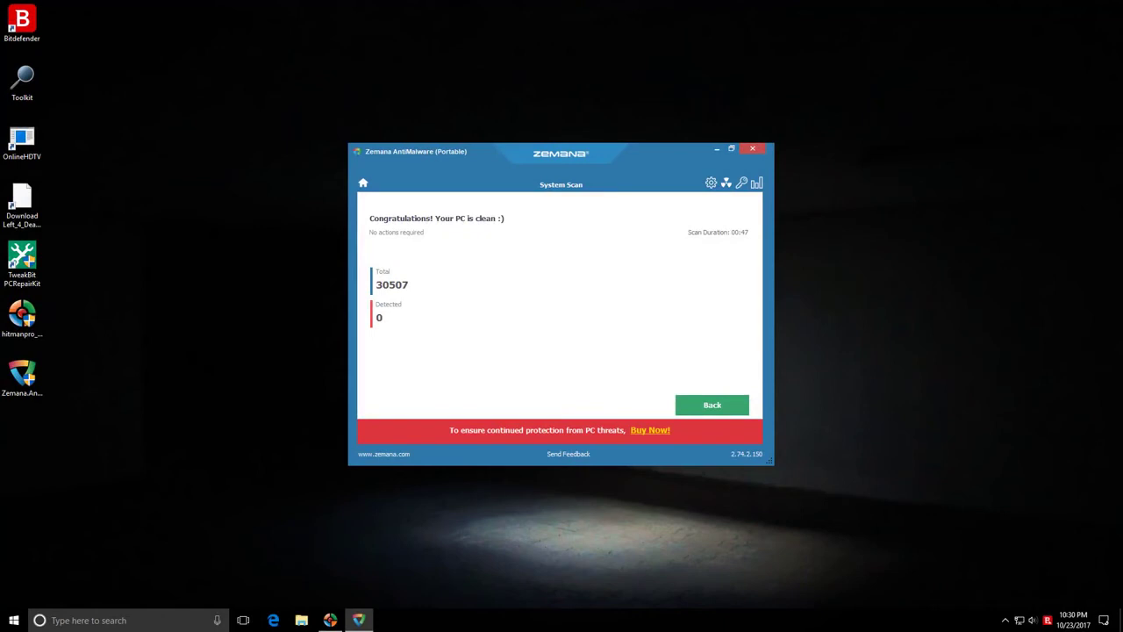
# Step: Switch to HitmanPro and examine its scan results, including the file details of PCRepairKit.exe and the remaining traces
pyautogui.click(330, 620)
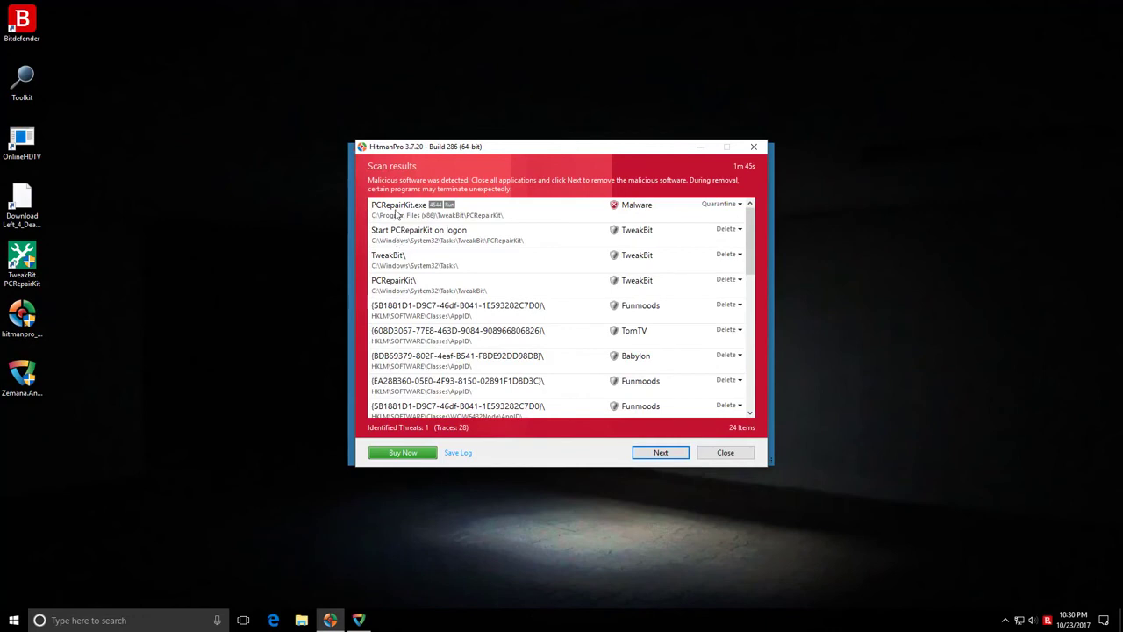
pyautogui.doubleClick(441, 210)
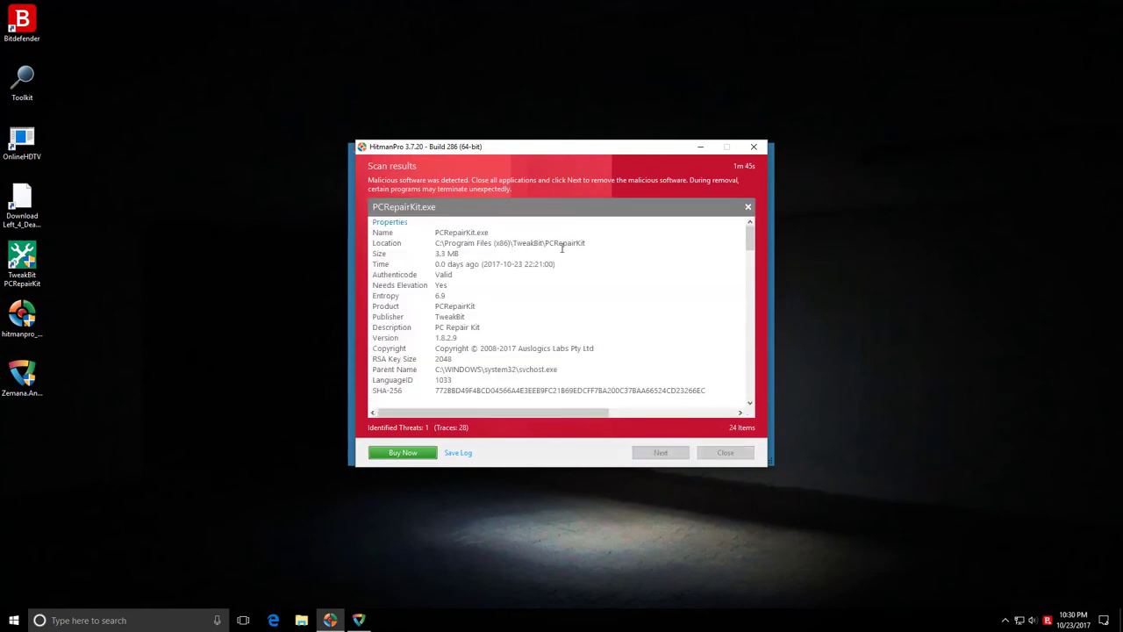
pyautogui.click(748, 206)
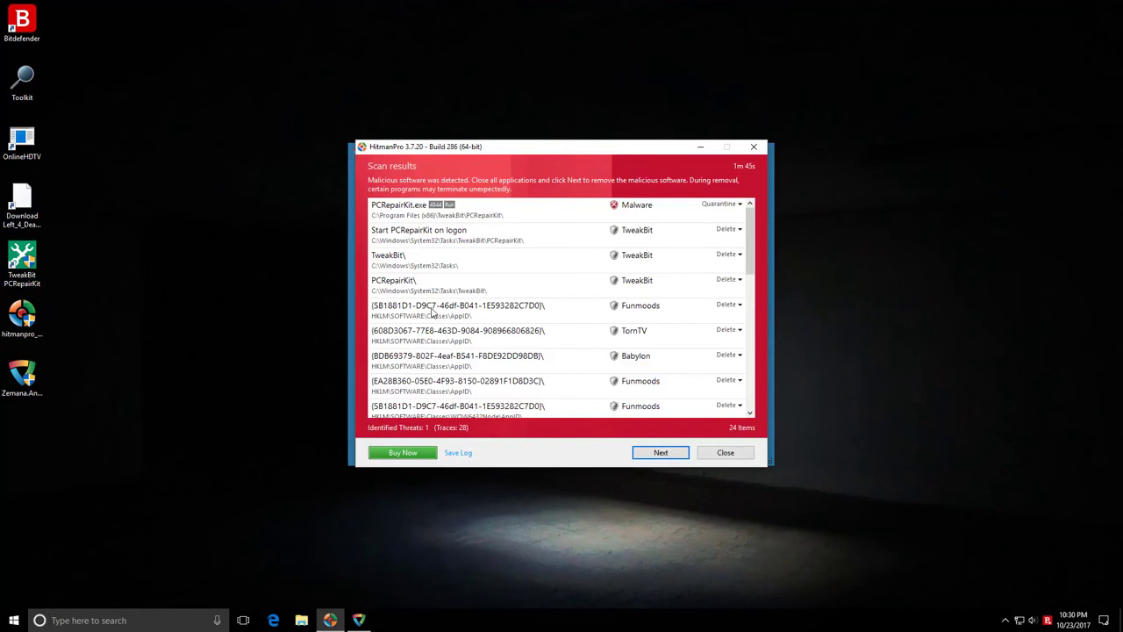
pyautogui.scroll(-2, 432, 314)
pyautogui.scroll(-3, 432, 313)
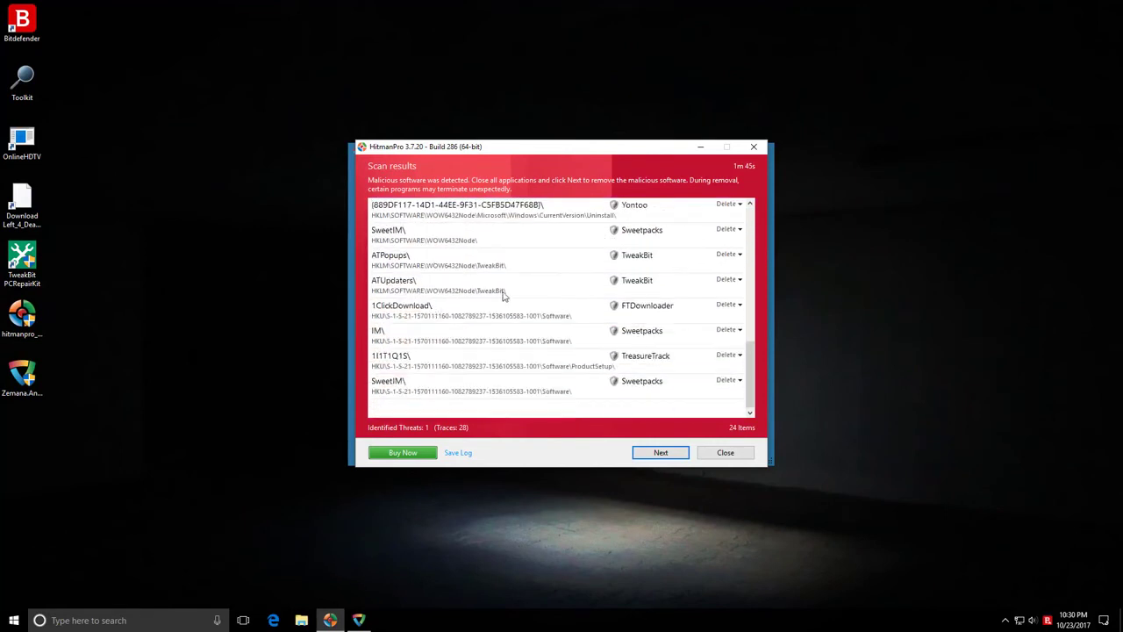
pyautogui.scroll(2, 492, 359)
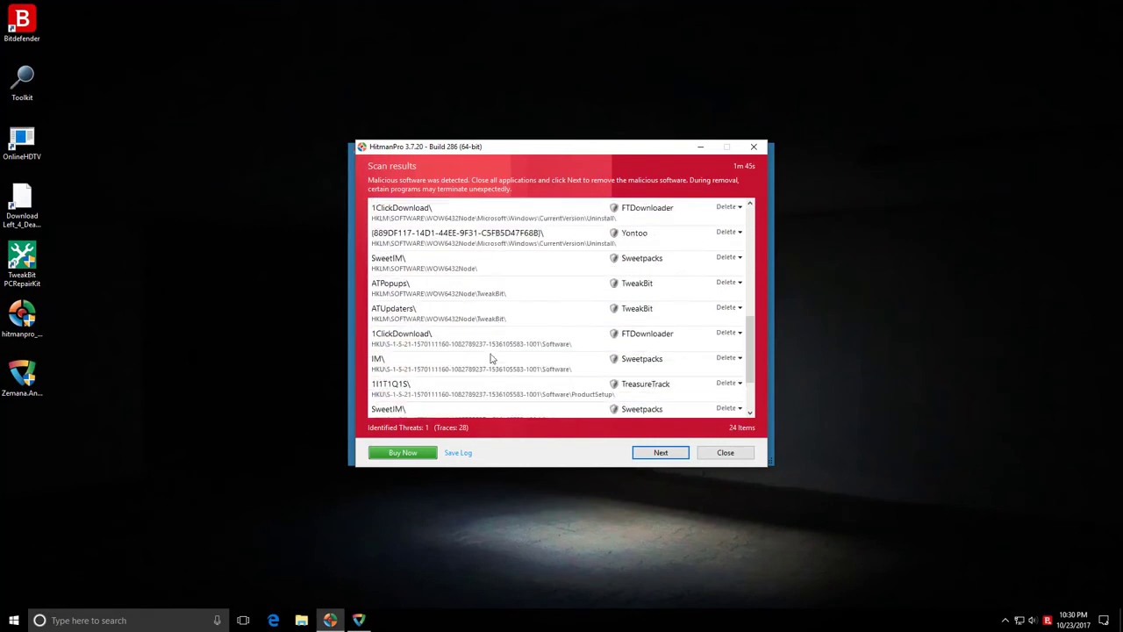
pyautogui.scroll(-2, 495, 359)
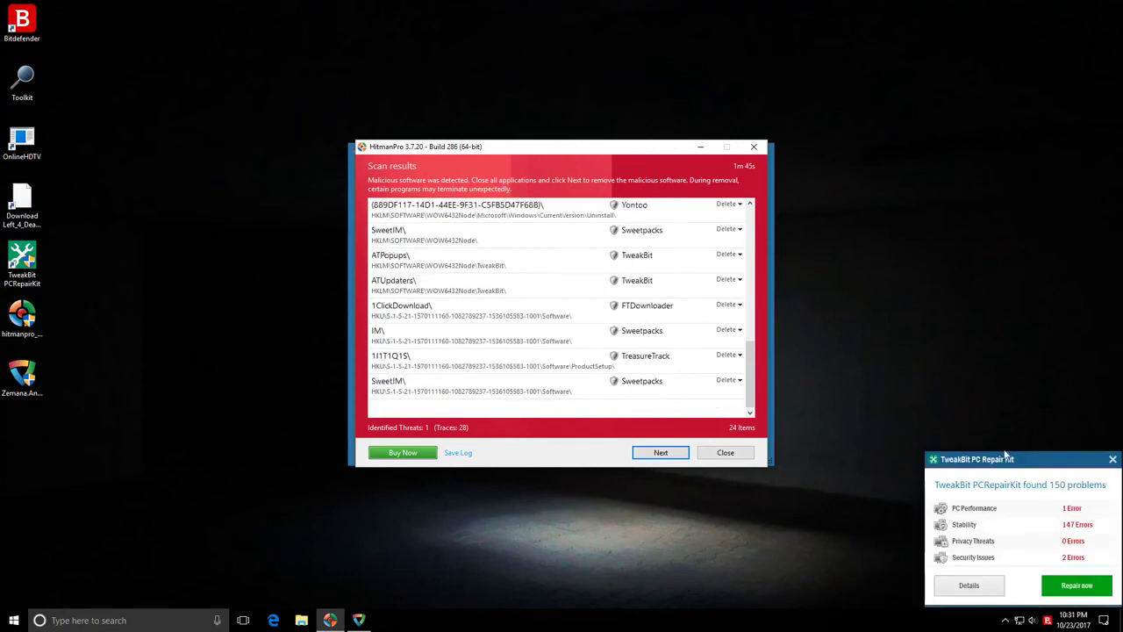
# Step: Dismiss the TweakBit PC Repair Kit alert and open Bitdefender to check the device's protection status
pyautogui.click(1113, 459)
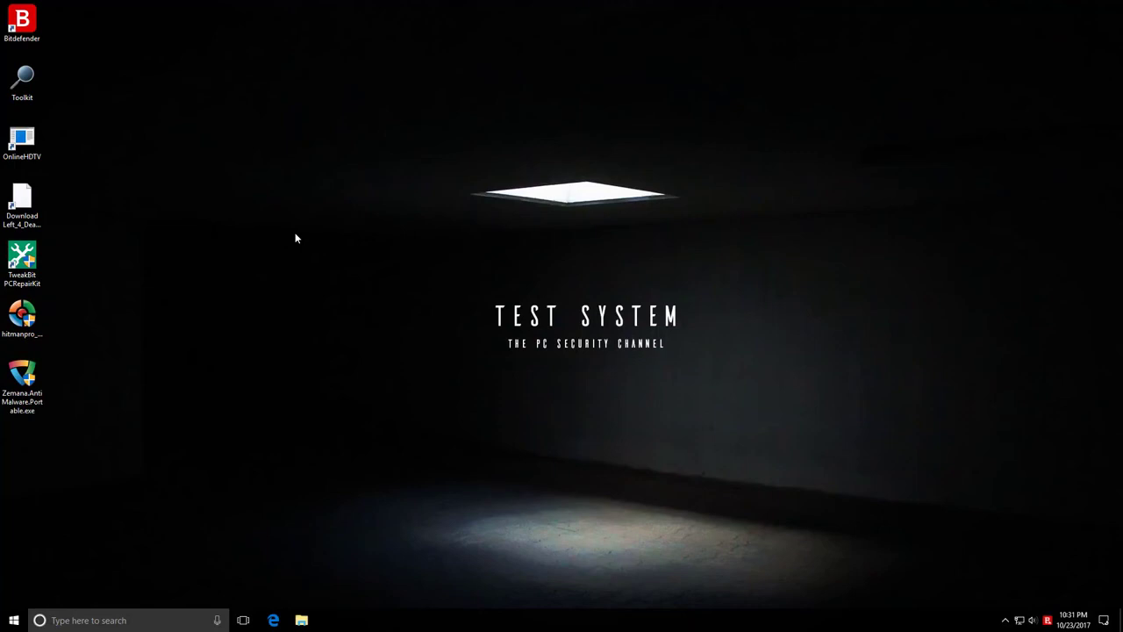
pyautogui.doubleClick(1047, 620)
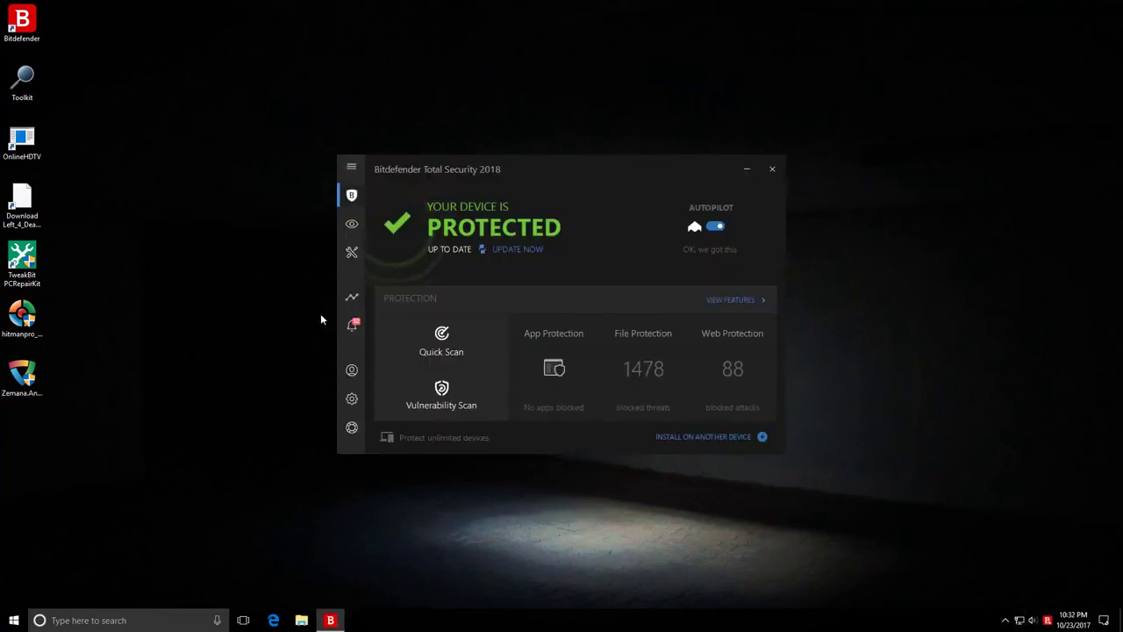